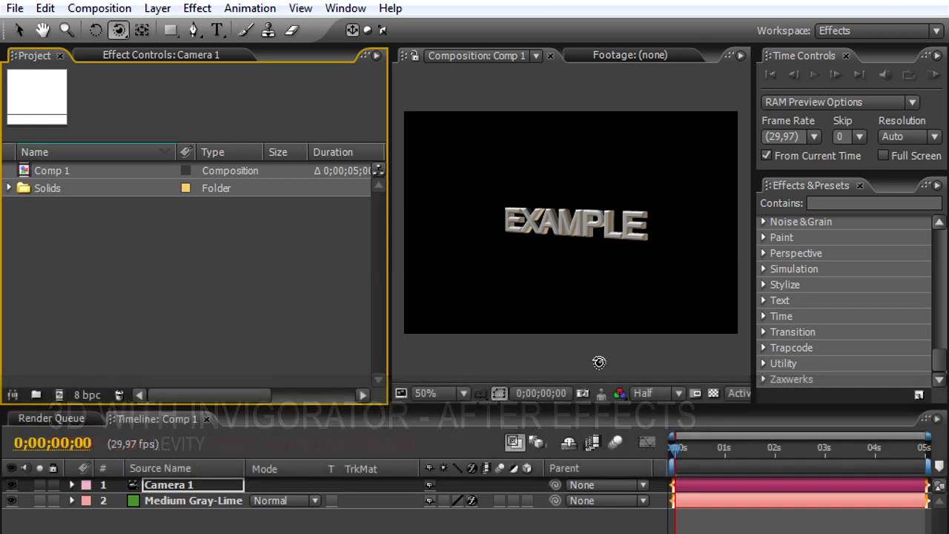
# Preview the EXAMPLE title at full size, then set Comp 1's current time to 0;00;00;22
pyautogui.press('.')
pyautogui.press(',')
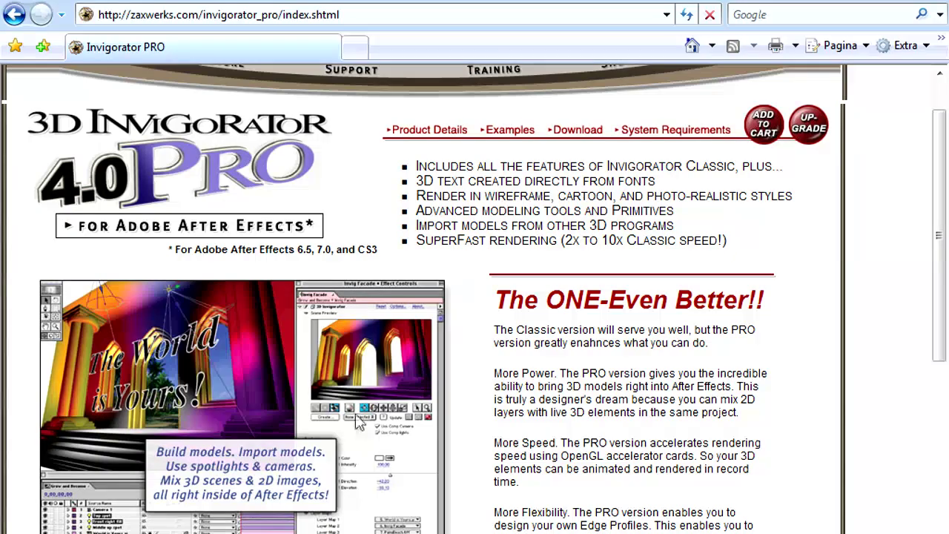
pyautogui.scroll(-5, 477, 403)
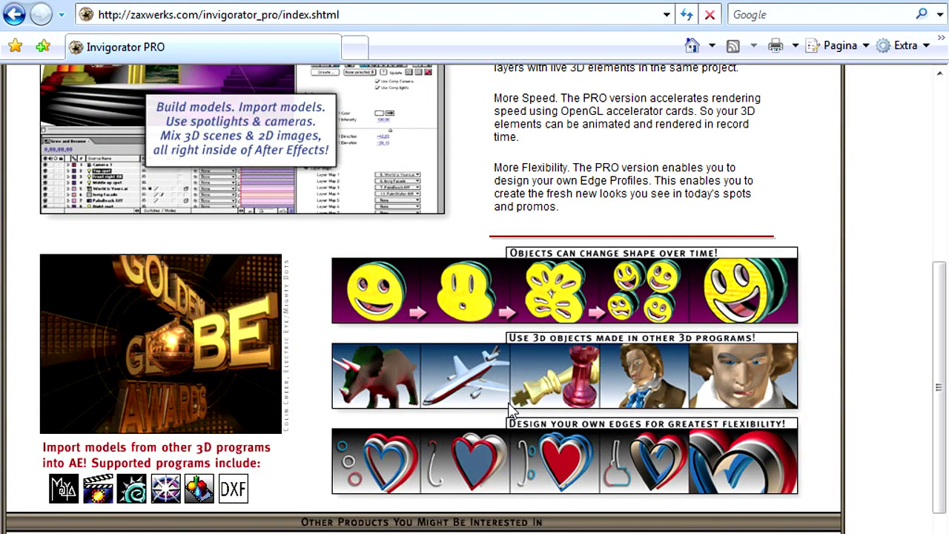
pyautogui.scroll(6, 510, 408)
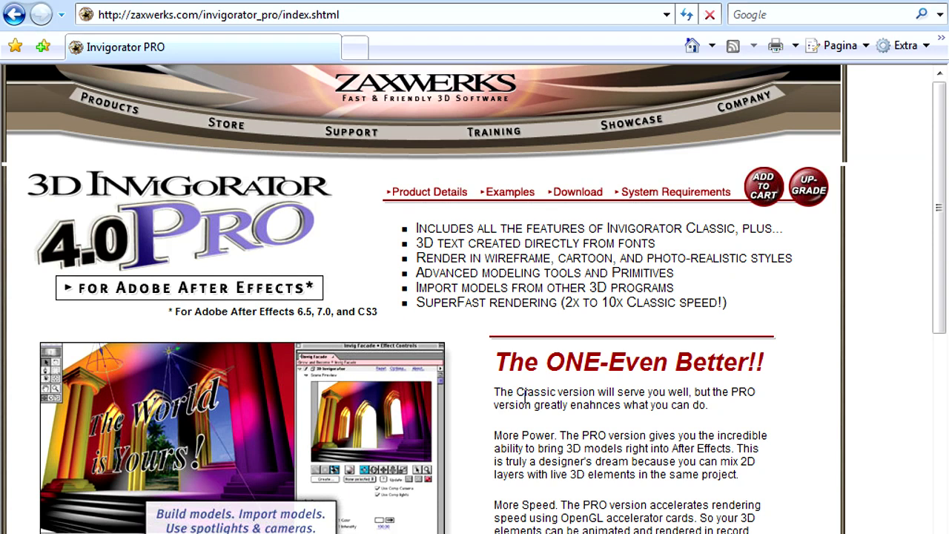
pyautogui.scroll(-4, 527, 400)
pyautogui.scroll(5, 528, 402)
pyautogui.scroll(-8, 469, 380)
pyautogui.scroll(5, 456, 396)
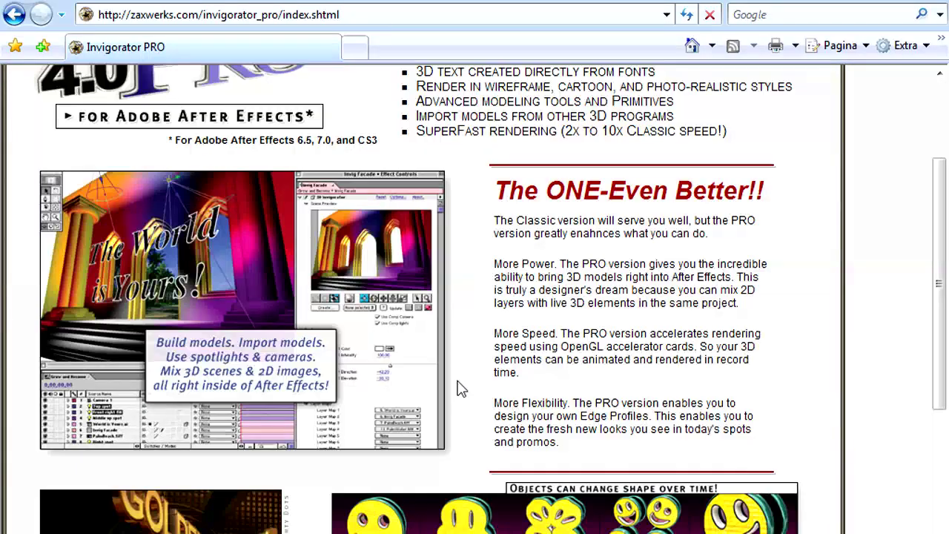
pyautogui.scroll(3, 458, 394)
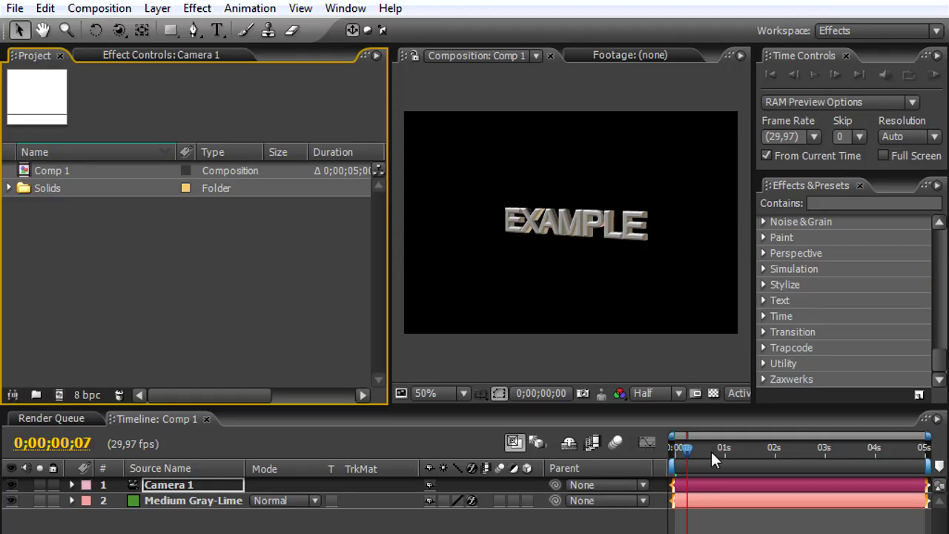
pyautogui.moveTo(687, 456); pyautogui.dragTo(712, 452)
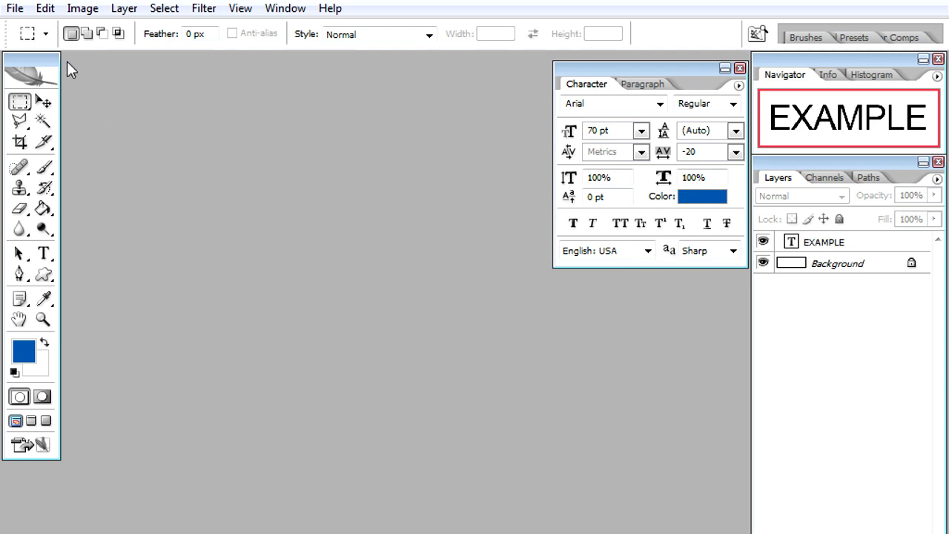
# Start a new Photoshop document, keeping the 640 x 480 preset at 72 pixels/inch
pyautogui.click(16, 9)
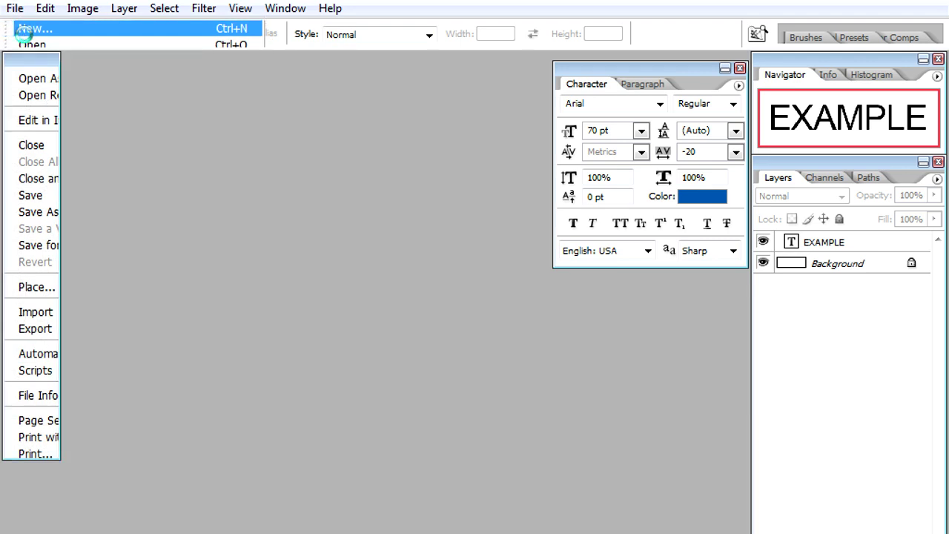
pyautogui.click(24, 29)
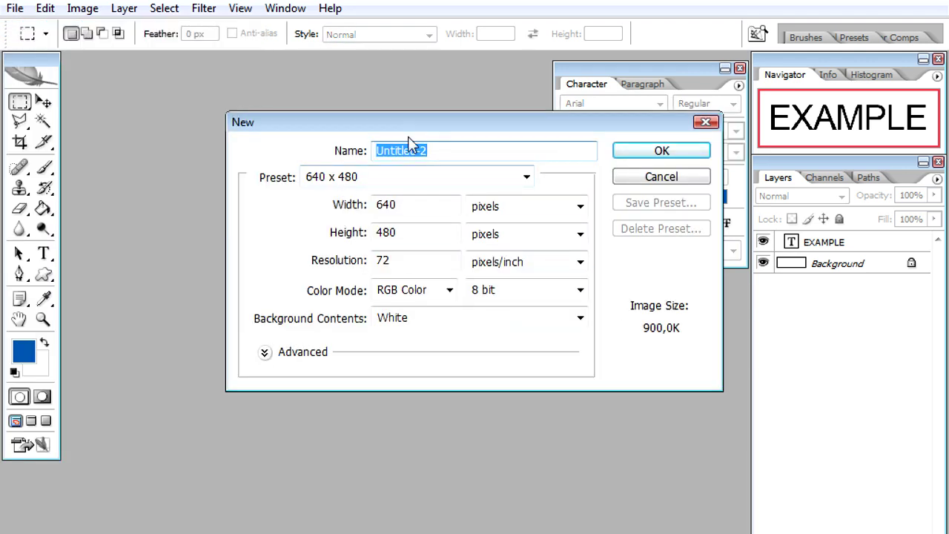
pyautogui.moveTo(411, 131); pyautogui.dragTo(319, 209)
pyautogui.click(323, 284)
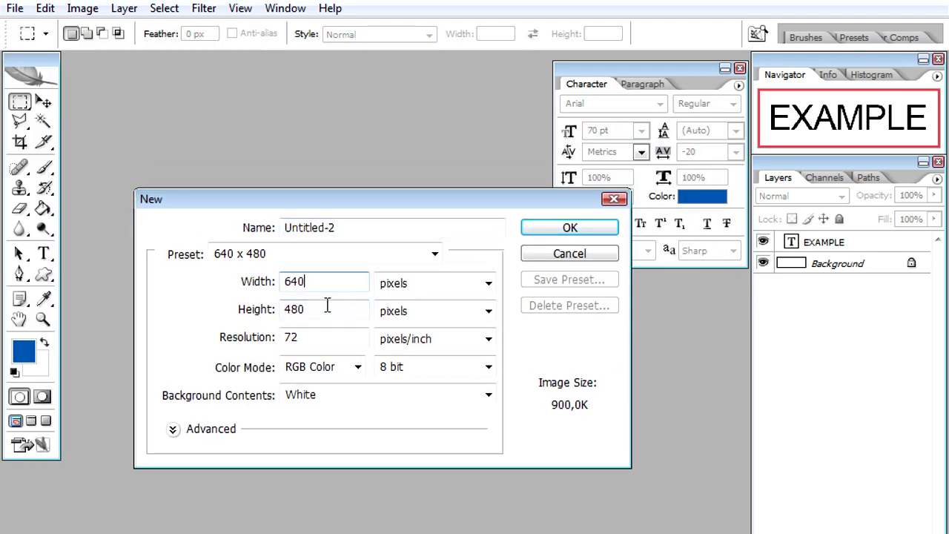
pyautogui.click(331, 310)
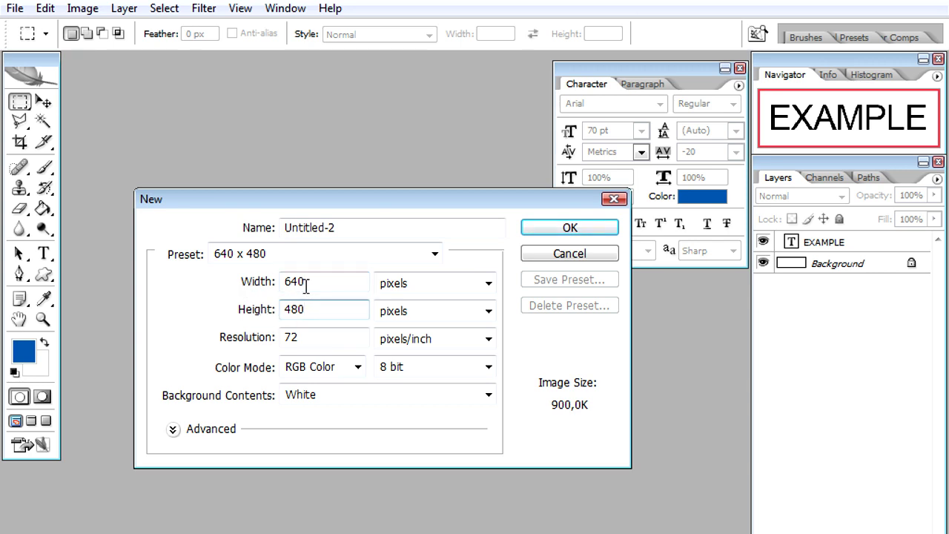
pyautogui.click(322, 255)
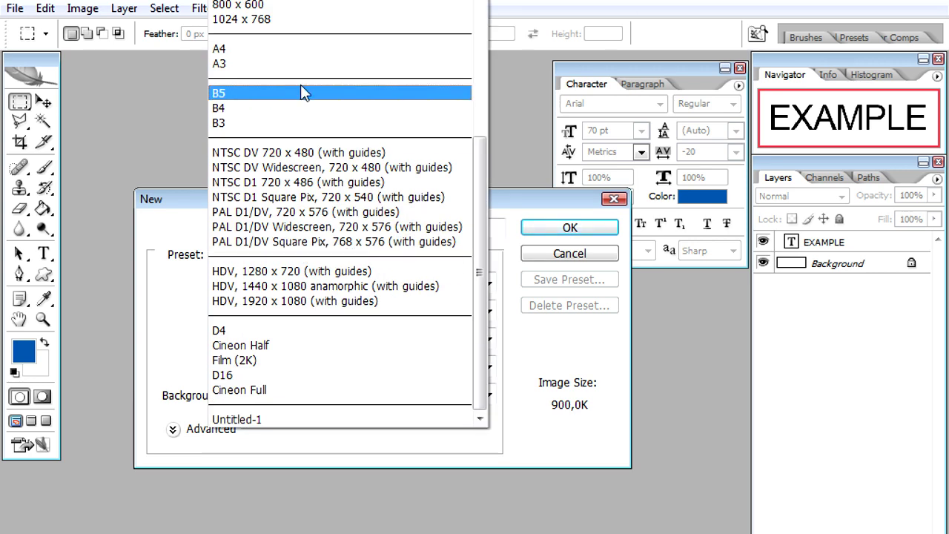
pyautogui.press('Escape')
pyautogui.click(314, 282)
pyautogui.click(313, 310)
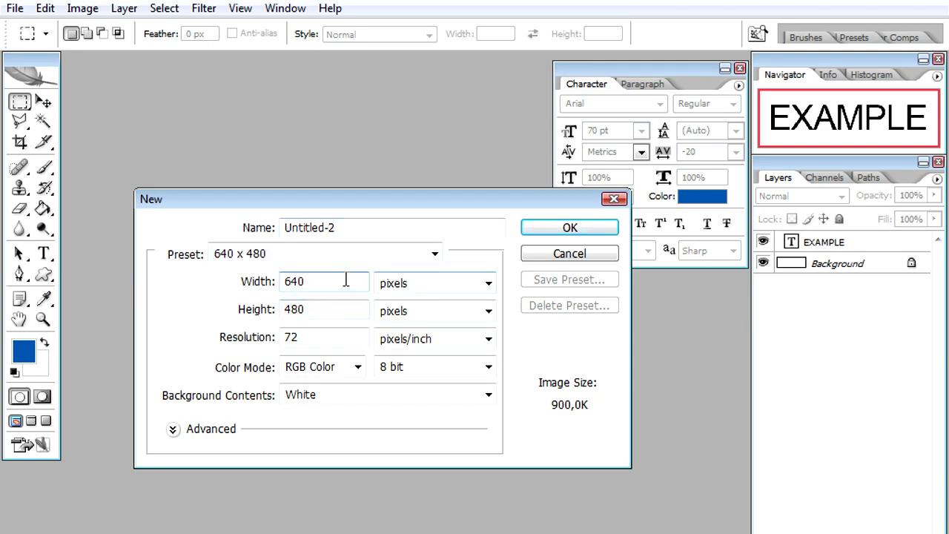
# Create the 640 x 480 document and type EXAMPLE on a new text layer
pyautogui.click(570, 227)
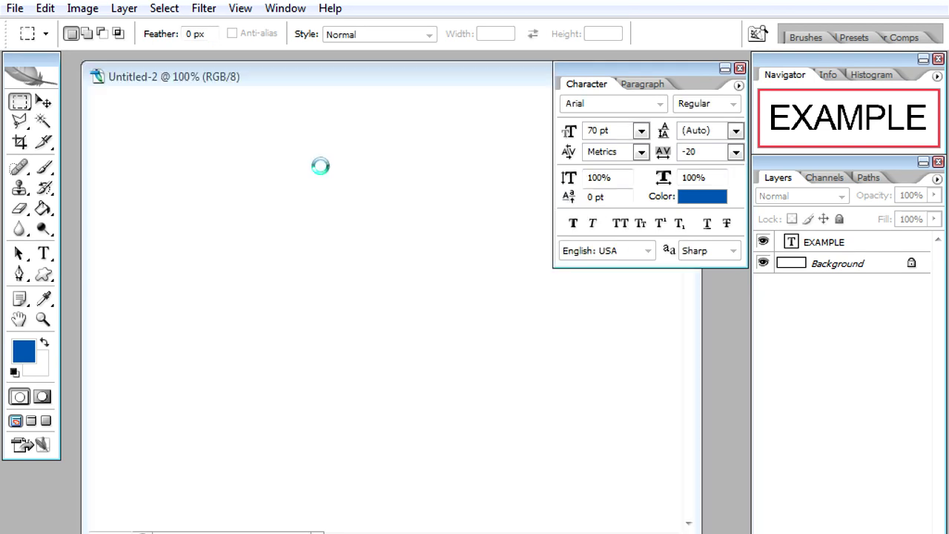
pyautogui.moveTo(364, 84); pyautogui.dragTo(364, 159)
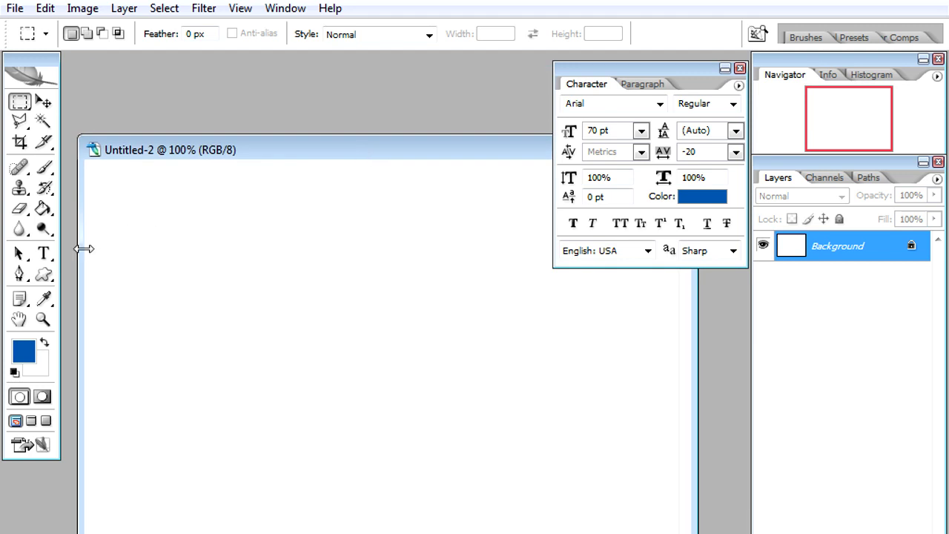
pyautogui.click(43, 253)
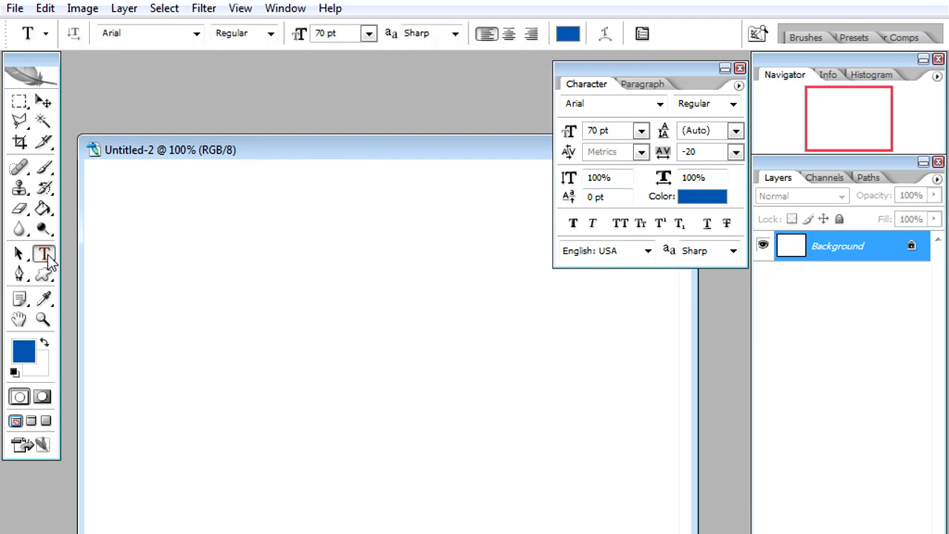
pyautogui.click(221, 359)
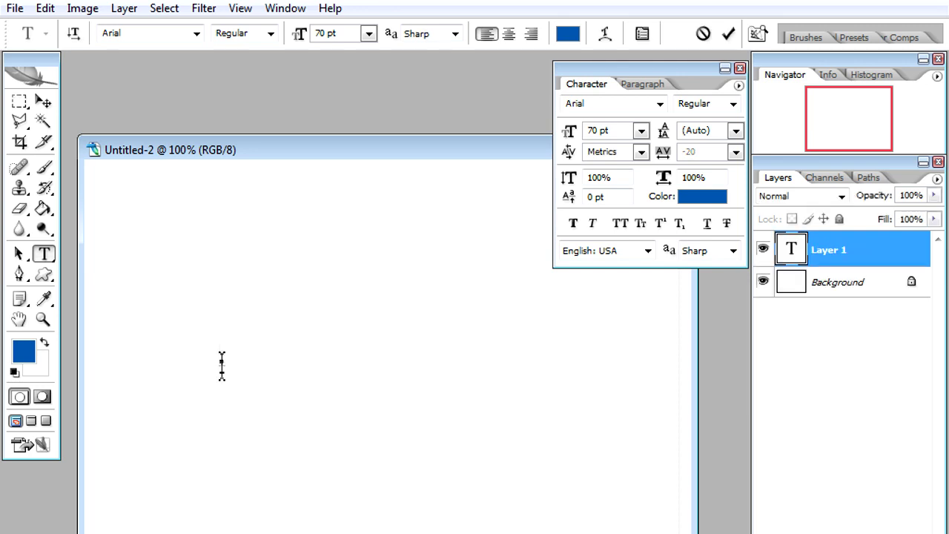
pyautogui.write('EXAMPLE')
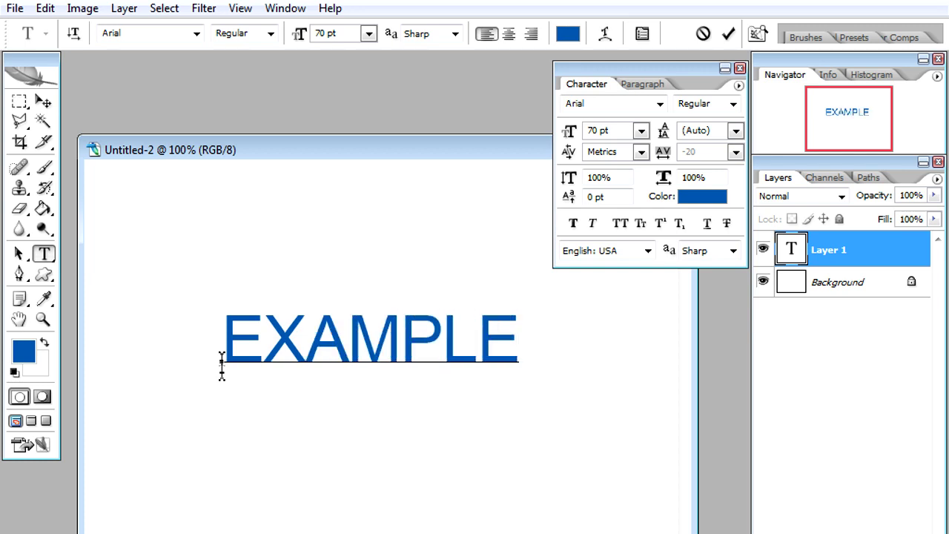
pyautogui.click(19, 100)
# Recolour the EXAMPLE text to pure black and commit it
pyautogui.doubleClick(811, 250)
pyautogui.click(702, 196)
pyautogui.click(509, 447)
pyautogui.click(541, 531)
pyautogui.click(710, 298)
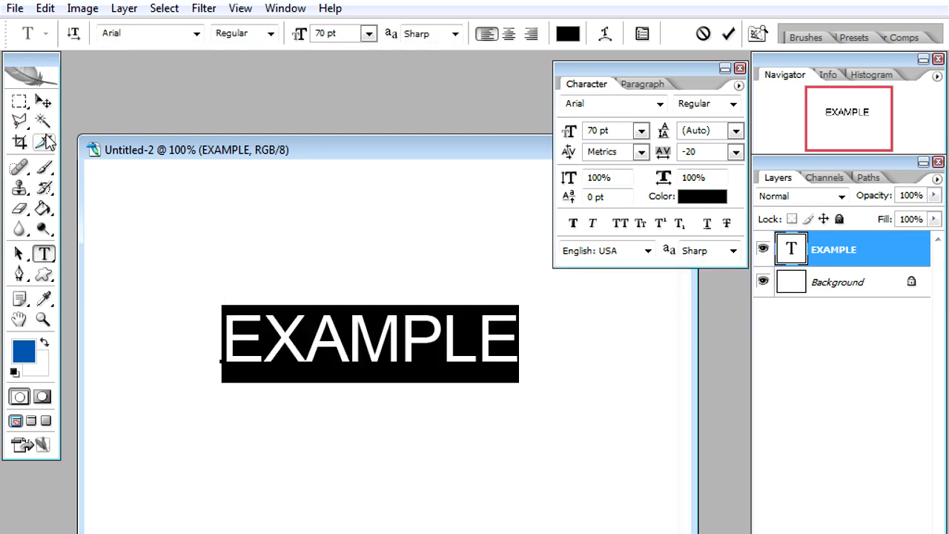
pyautogui.click(20, 101)
# Reposition the EXAMPLE text down and right, keeping the Arial font
pyautogui.click(43, 101)
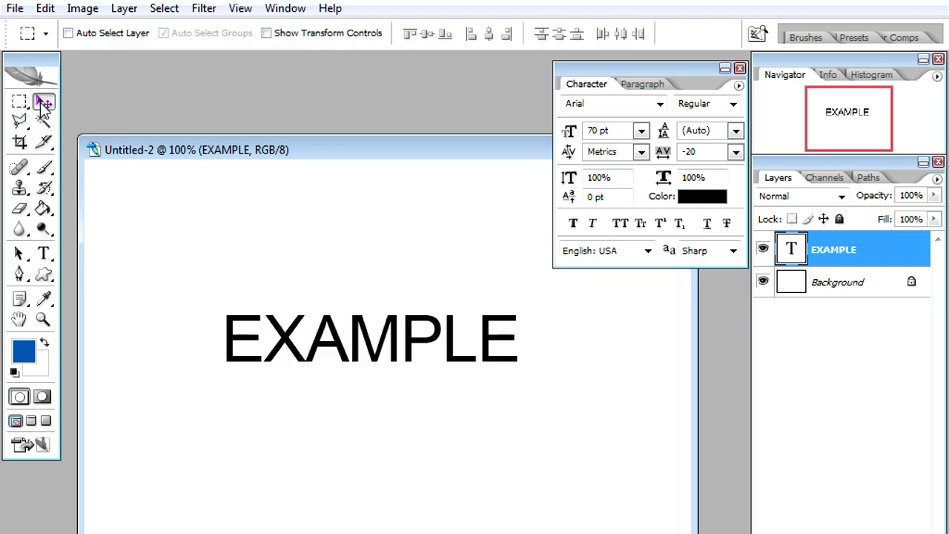
pyautogui.moveTo(315, 341); pyautogui.dragTo(316, 364)
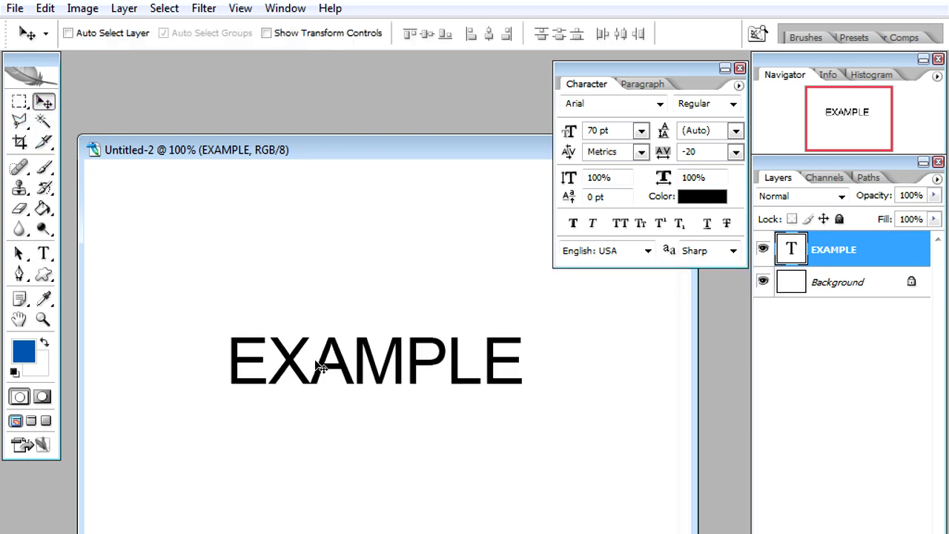
pyautogui.doubleClick(791, 249)
pyautogui.click(197, 34)
pyautogui.moveTo(344, 89); pyautogui.dragTo(345, 56)
pyautogui.click(126, 37)
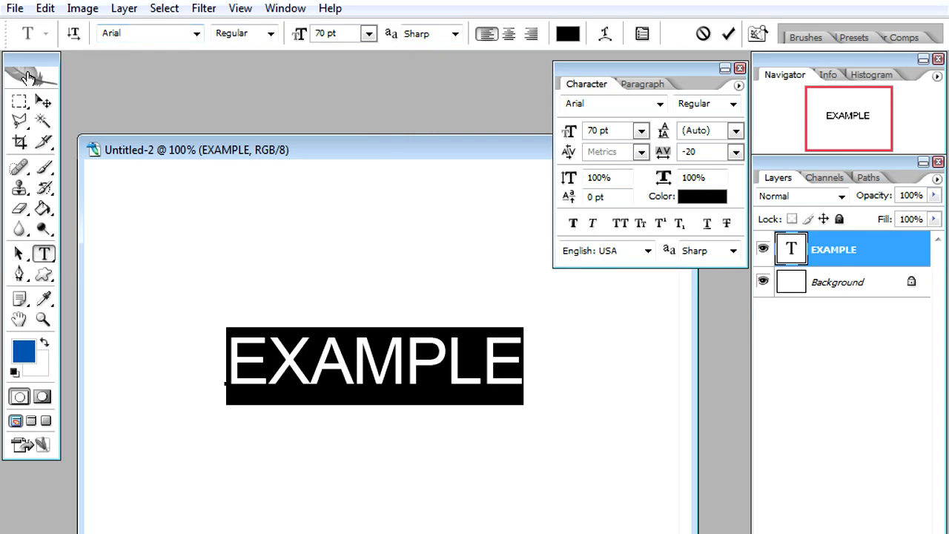
pyautogui.click(20, 101)
pyautogui.click(43, 102)
pyautogui.moveTo(363, 378)
pyautogui.mouseDown()
pyautogui.moveTo(383, 377)
pyautogui.moveTo(379, 388)
pyautogui.mouseUp()
# Crop the canvas tightly around the EXAMPLE text
pyautogui.click(20, 142)
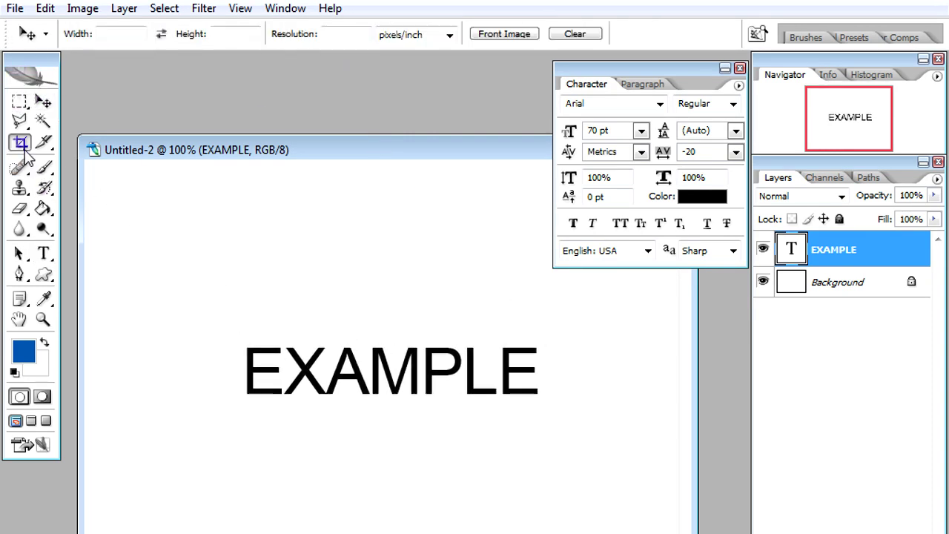
pyautogui.moveTo(228, 329); pyautogui.dragTo(552, 414)
pyautogui.click(729, 34)
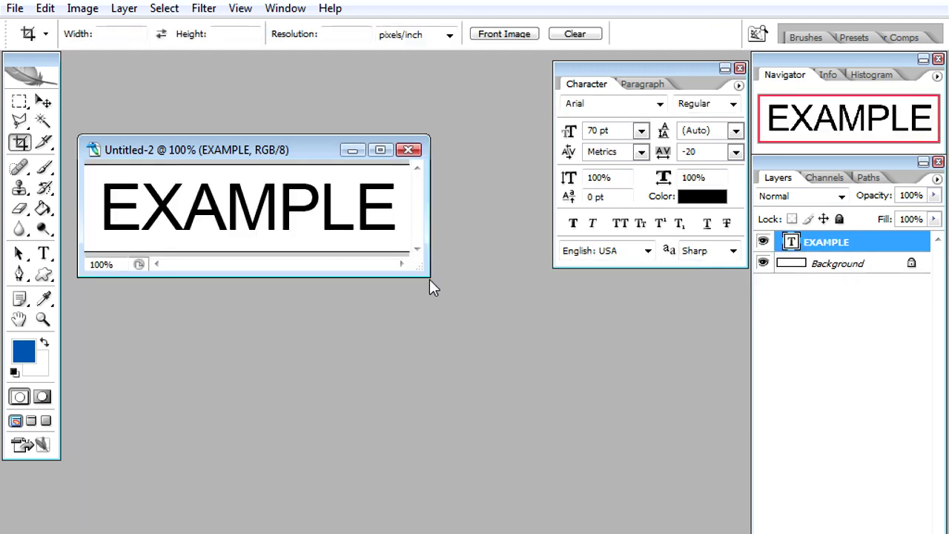
pyautogui.moveTo(430, 273); pyautogui.dragTo(572, 439)
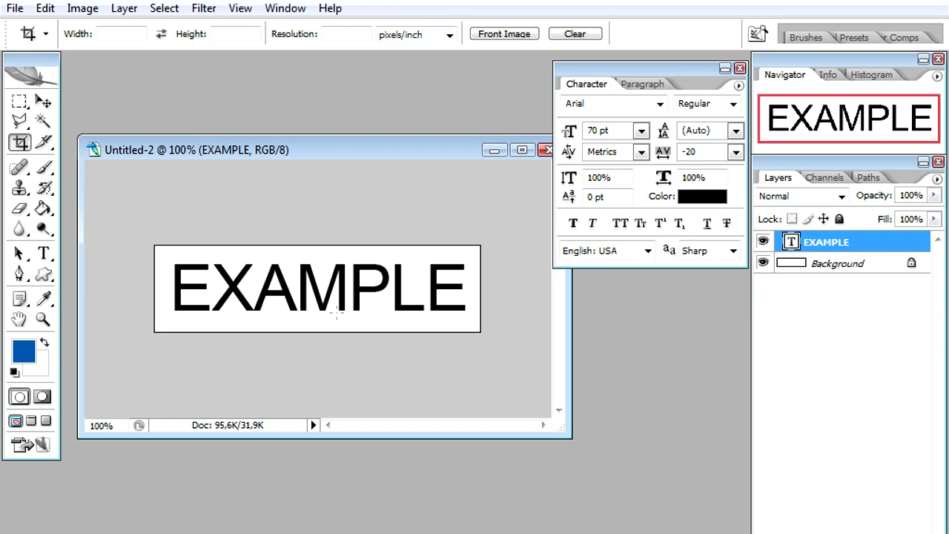
pyautogui.click(20, 273)
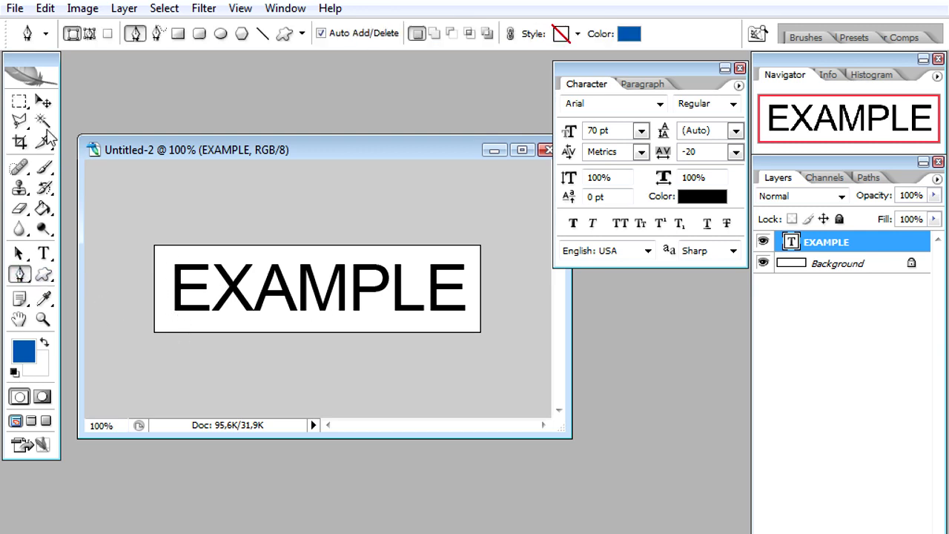
pyautogui.click(19, 101)
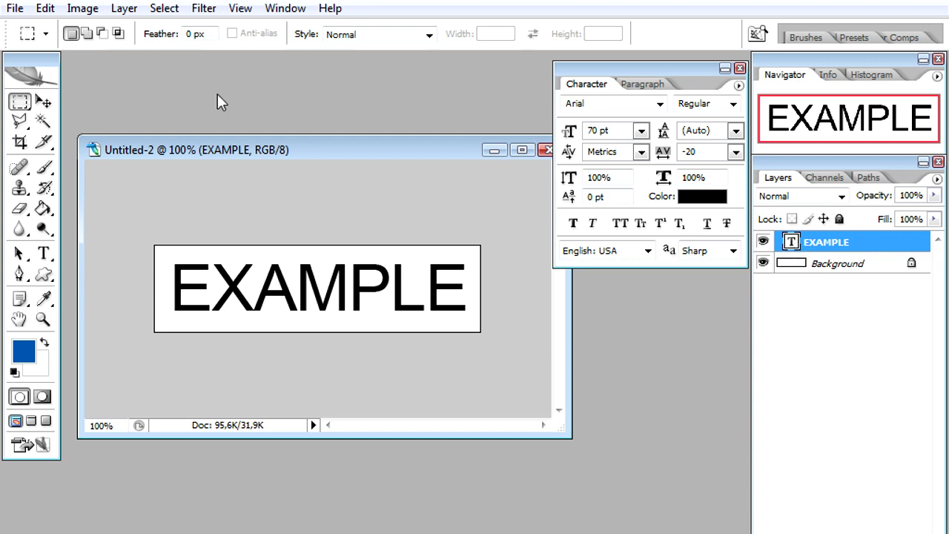
# Create a work path from the EXAMPLE text via Layer > Type > Create Work Path
pyautogui.click(124, 8)
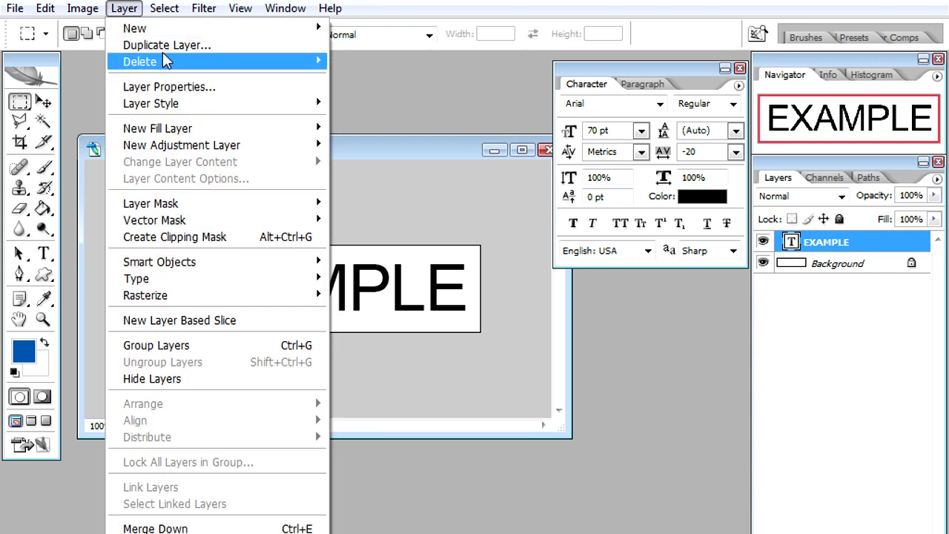
pyautogui.moveTo(239, 279)
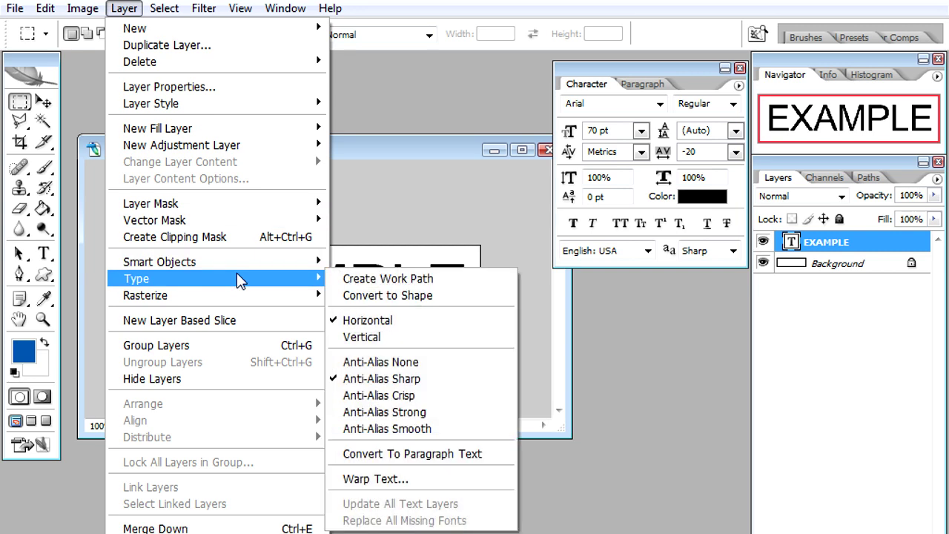
pyautogui.click(436, 284)
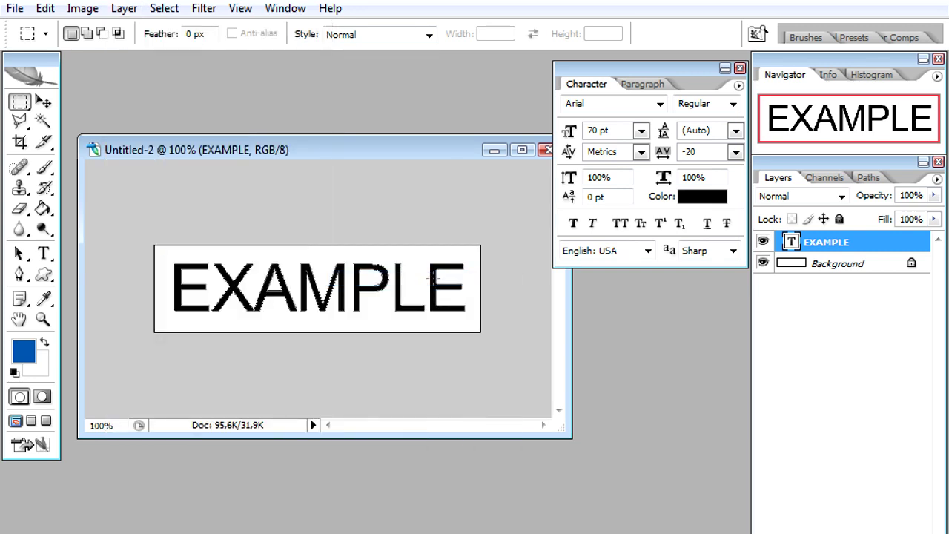
# Zoom to 200%, pan across EXAMPLE, check the Work Path, then return to Layers
pyautogui.moveTo(875, 152); pyautogui.dragTo(875, 158)
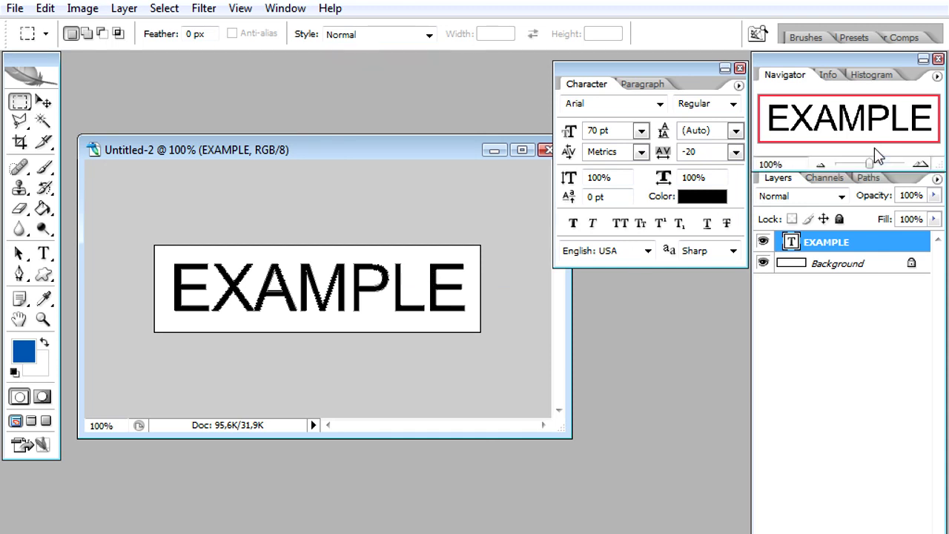
pyautogui.click(921, 164)
pyautogui.moveTo(853, 128); pyautogui.dragTo(825, 128)
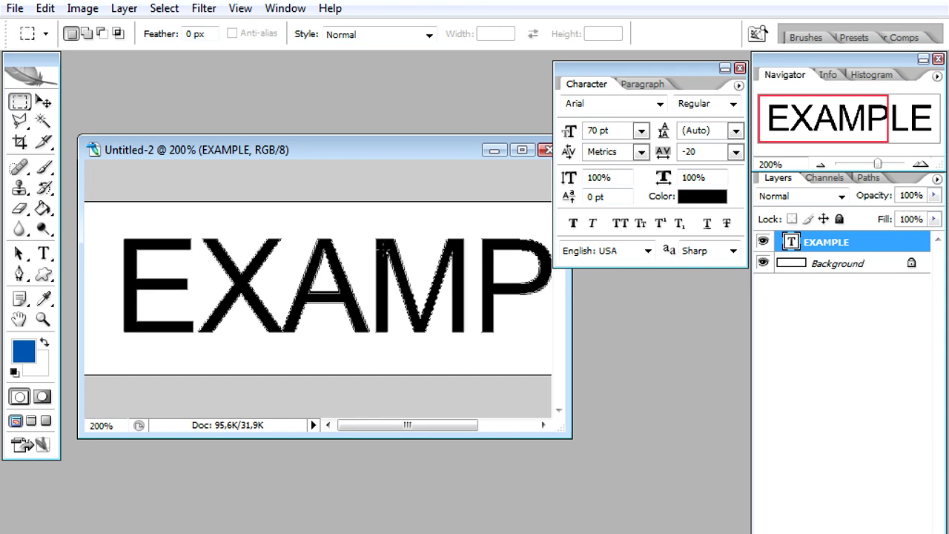
pyautogui.moveTo(837, 127); pyautogui.dragTo(875, 126)
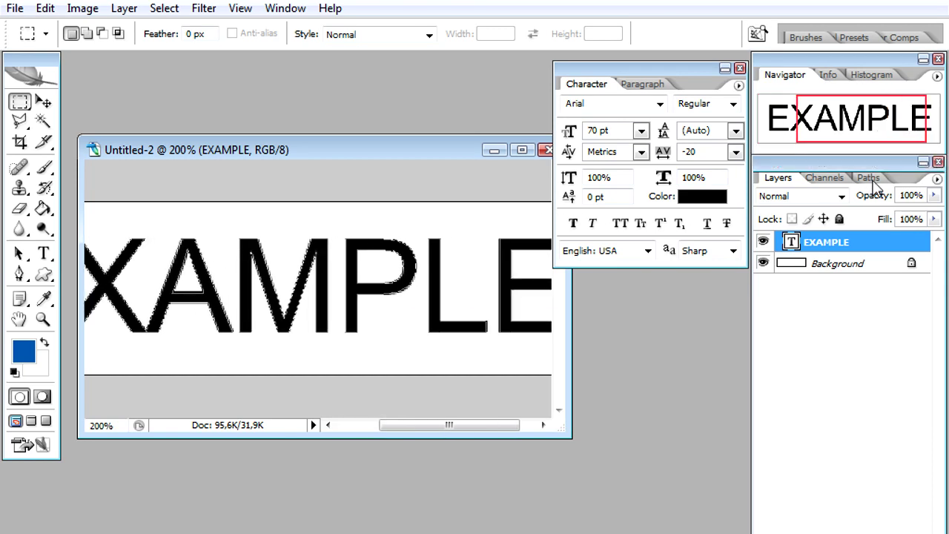
pyautogui.click(871, 179)
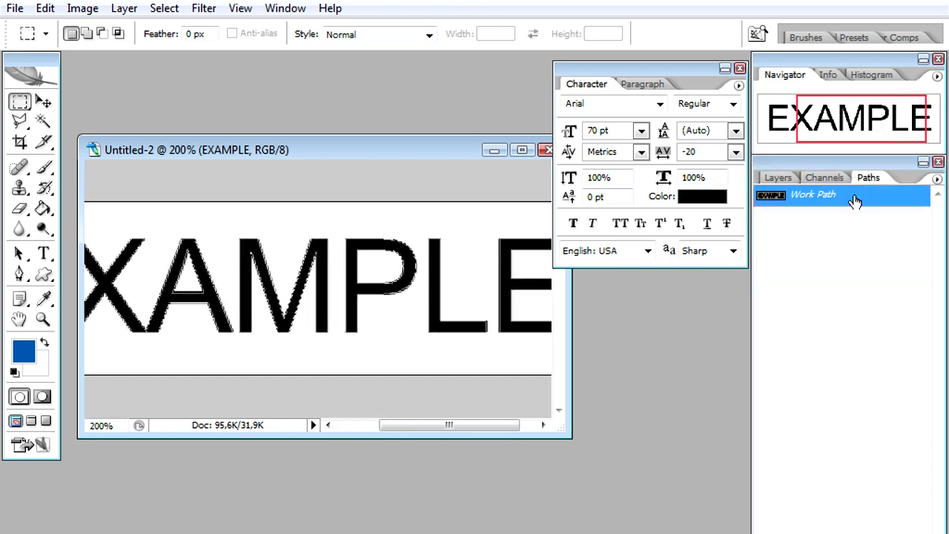
pyautogui.click(782, 178)
pyautogui.click(808, 141)
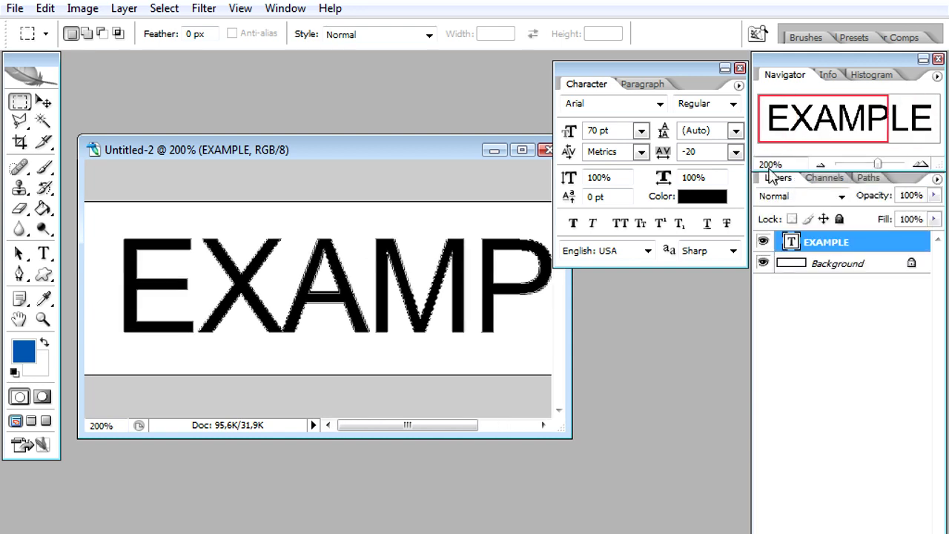
pyautogui.click(800, 297)
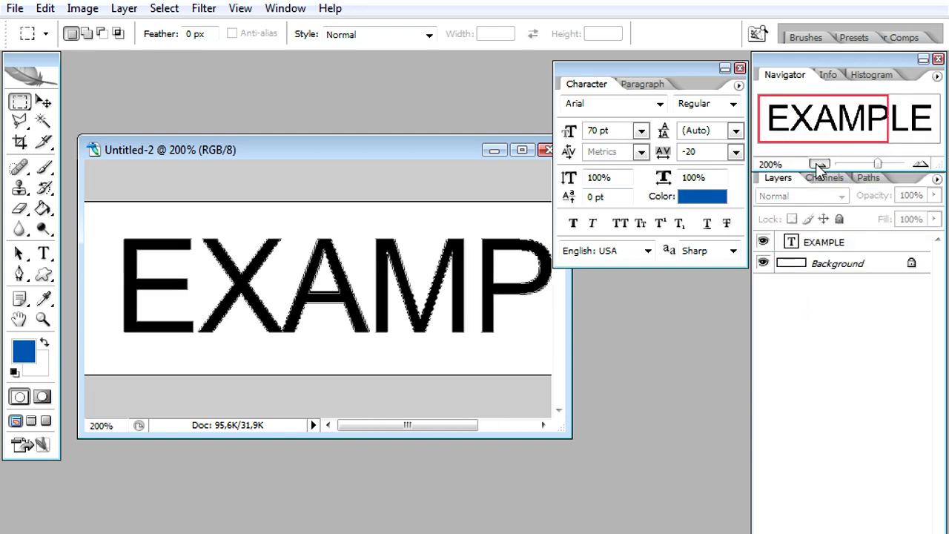
# Export the work path with Paths to Illustrator, saving it as eXAMPLE
pyautogui.click(821, 164)
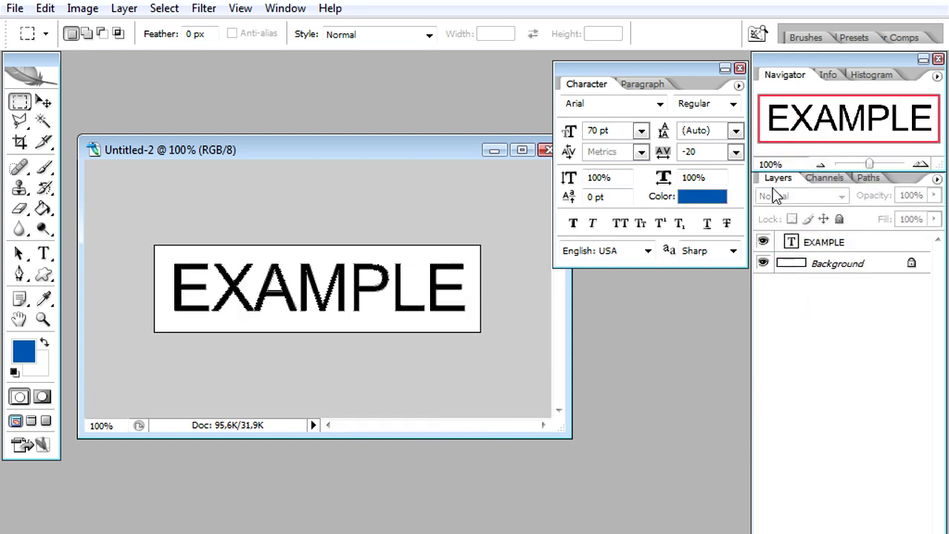
pyautogui.click(16, 9)
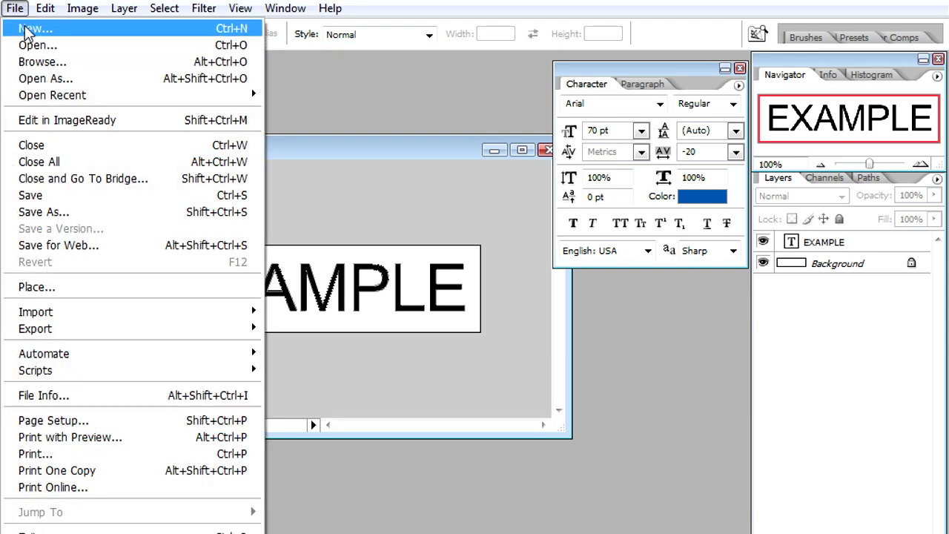
pyautogui.moveTo(127, 329)
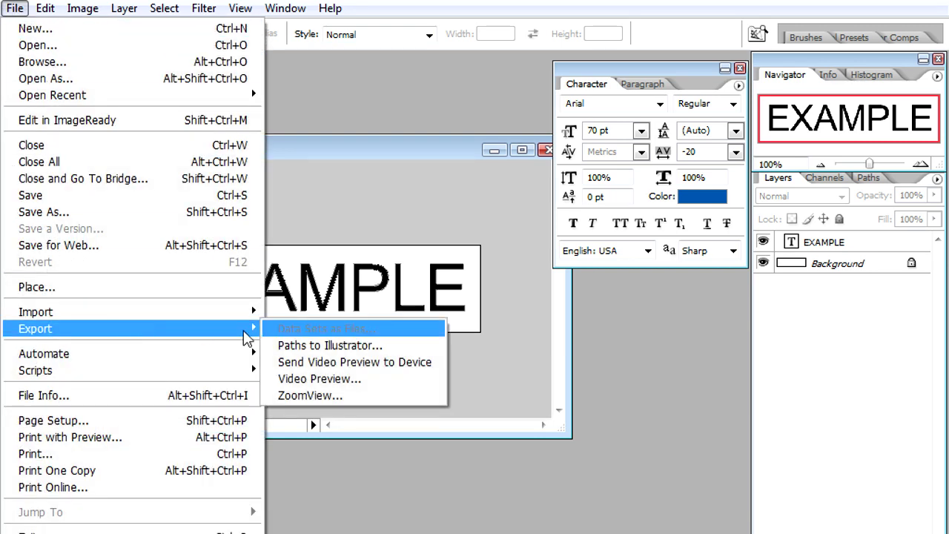
pyautogui.click(356, 347)
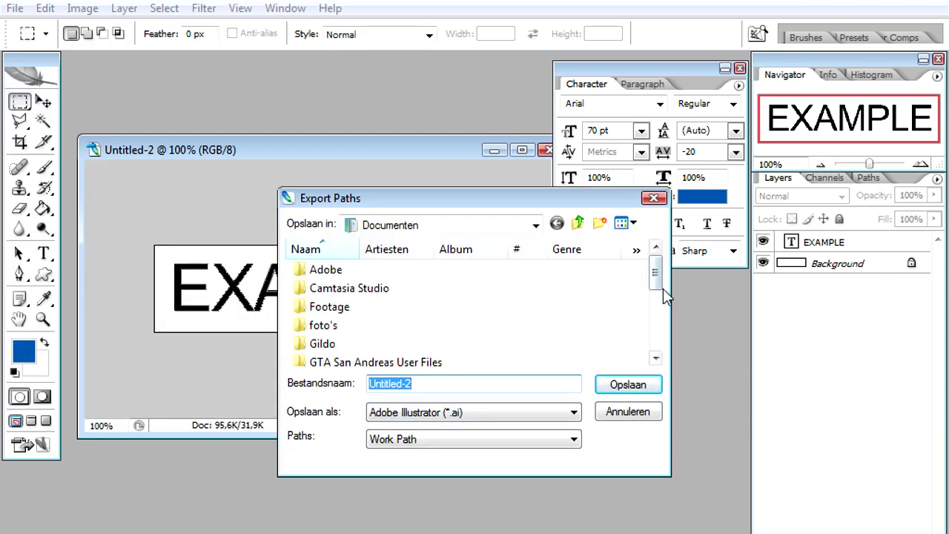
pyautogui.moveTo(656, 272); pyautogui.dragTo(657, 324)
pyautogui.click(447, 386)
pyautogui.moveTo(448, 386); pyautogui.dragTo(307, 384)
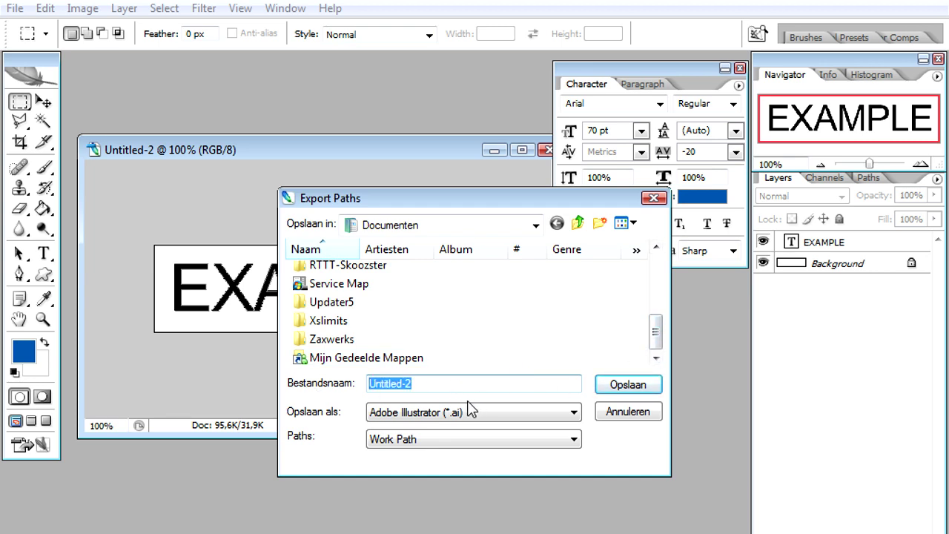
pyautogui.write('eXAMPLE')
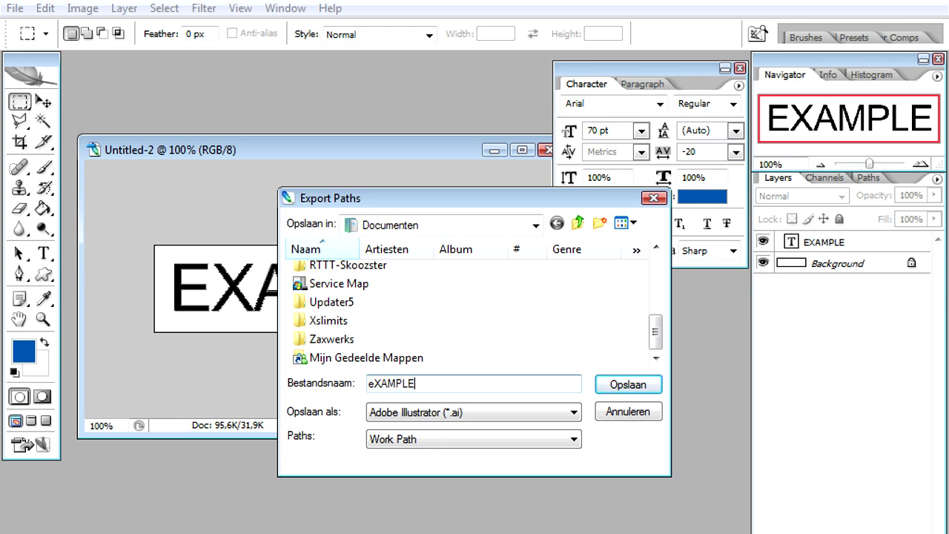
pyautogui.press('Return')
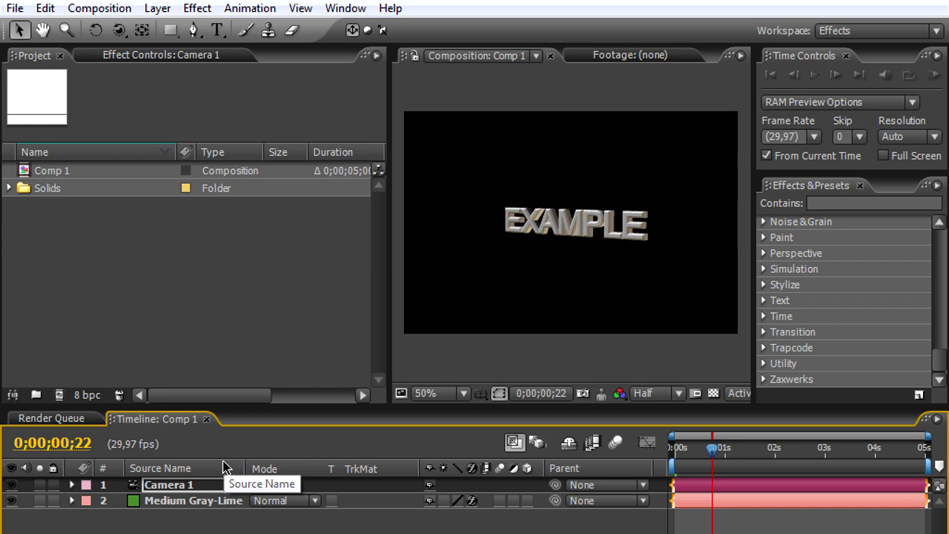
# Expand Zaxwerks in Effects & Presets to reveal 3D Invigorator
pyautogui.click(764, 379)
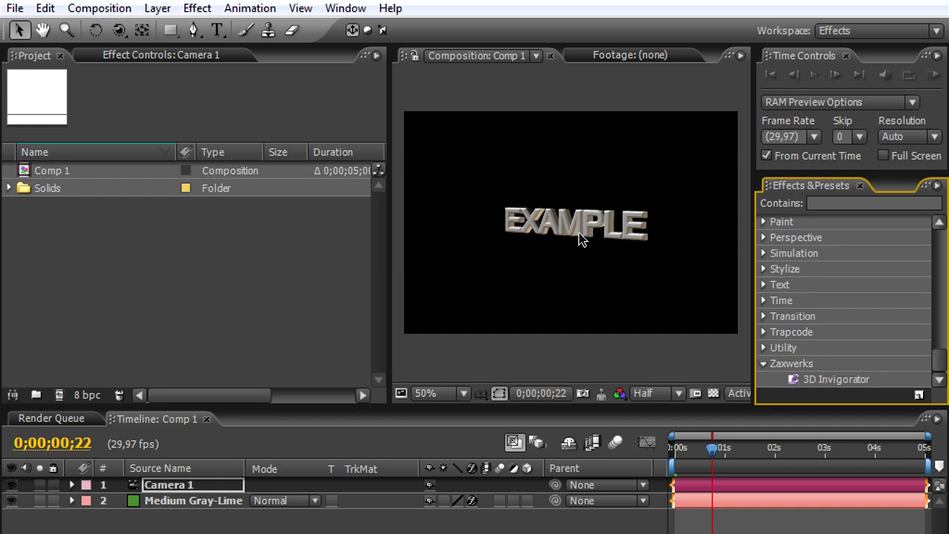
pyautogui.click(15, 9)
pyautogui.moveTo(24, 35)
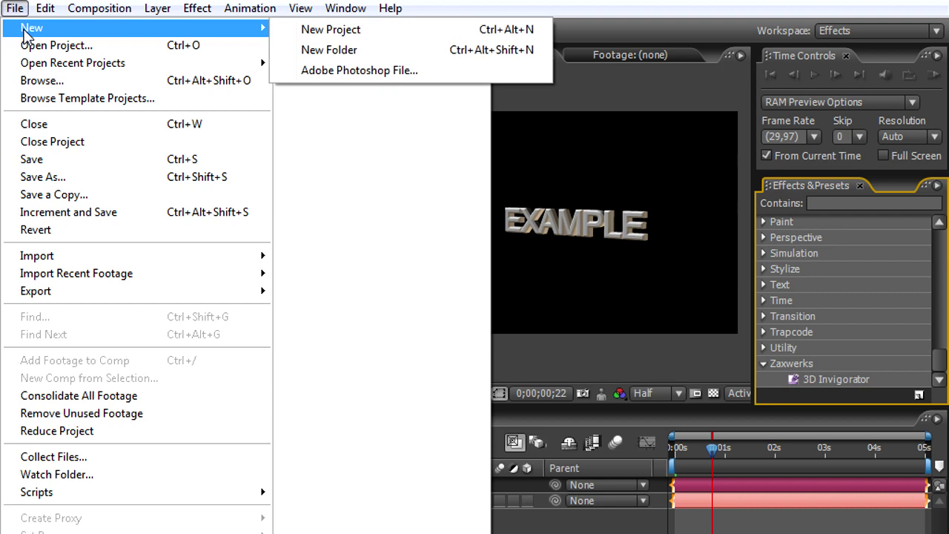
pyautogui.press('Escape')
# Create Comp 2 using the NTSC DV preset, 720 x 480, 5 seconds
pyautogui.click(186, 226)
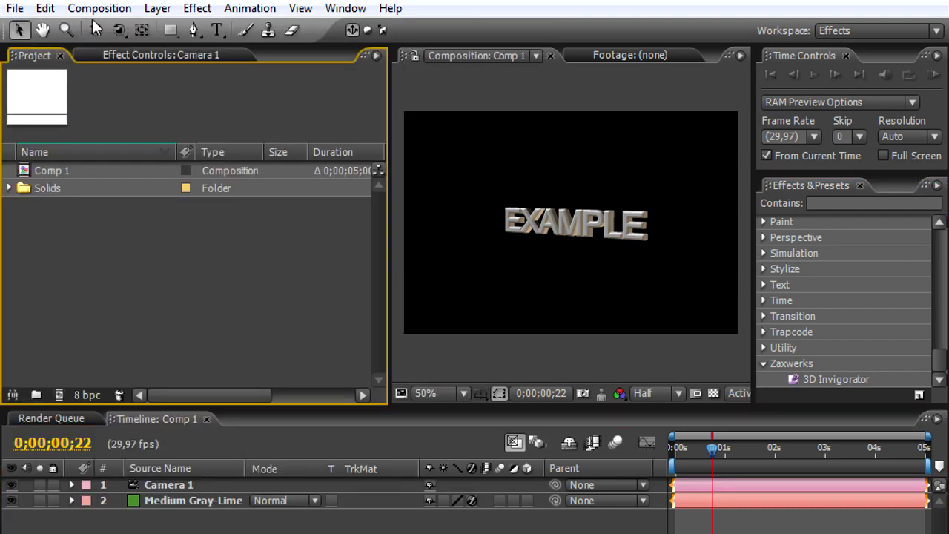
pyautogui.click(98, 8)
pyautogui.click(101, 28)
pyautogui.click(454, 189)
pyautogui.click(453, 190)
pyautogui.click(549, 447)
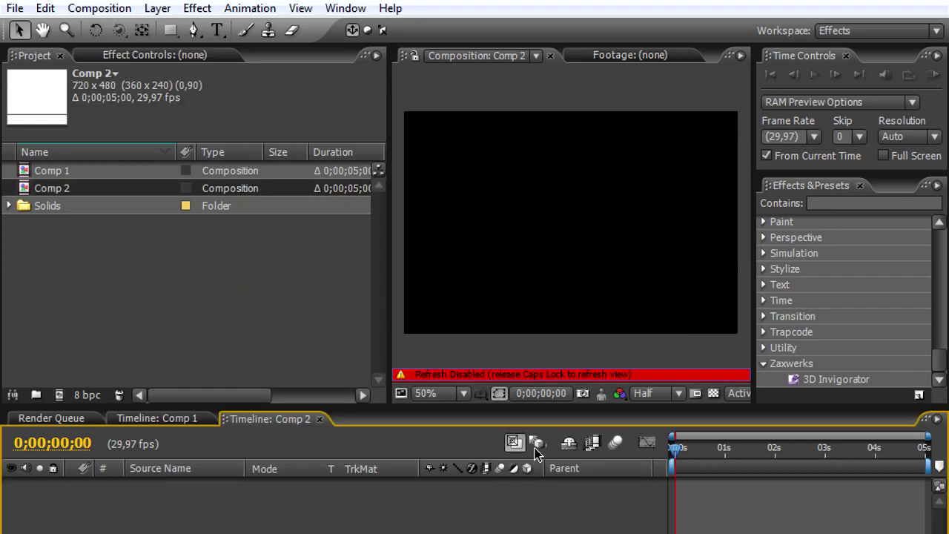
pyautogui.press('capslock')
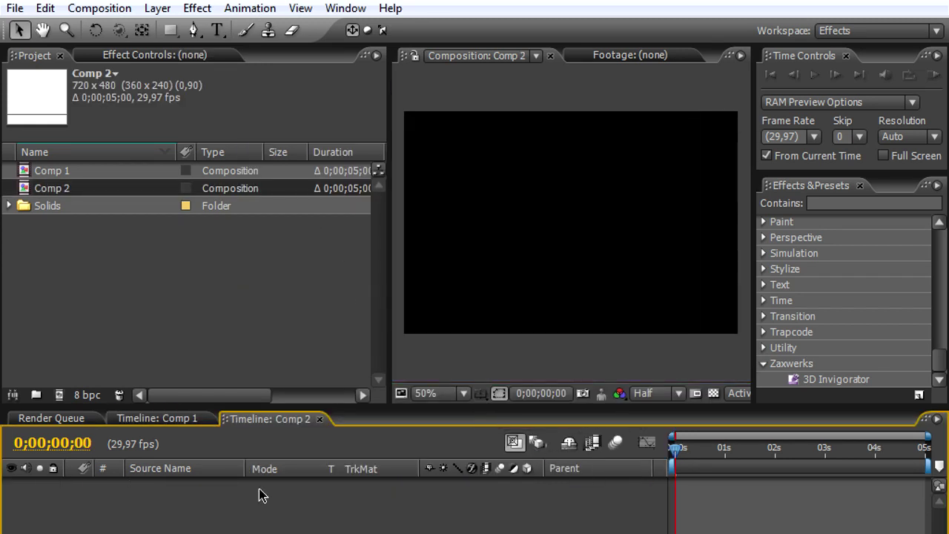
# Add a black comp-size solid named 3d
pyautogui.click(158, 8)
pyautogui.moveTo(177, 30)
pyautogui.click(481, 49)
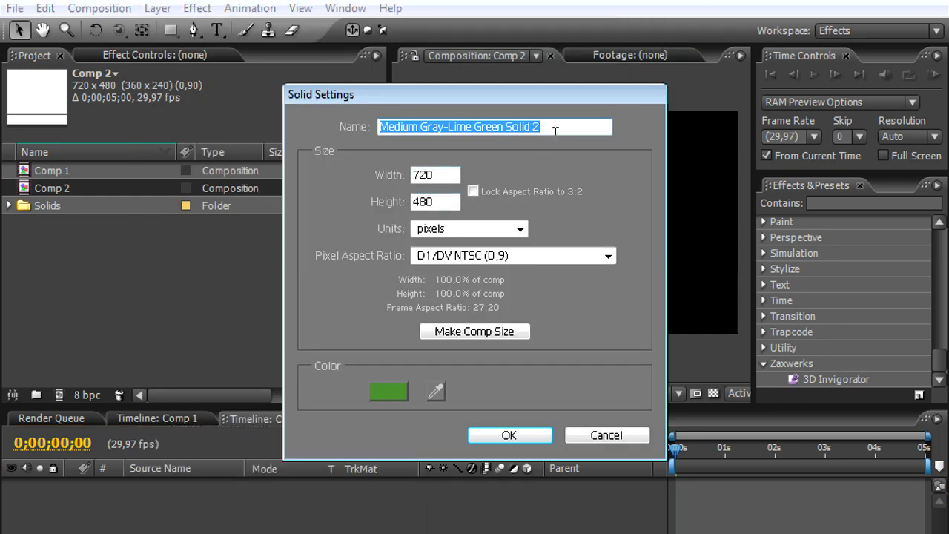
pyautogui.write('3d')
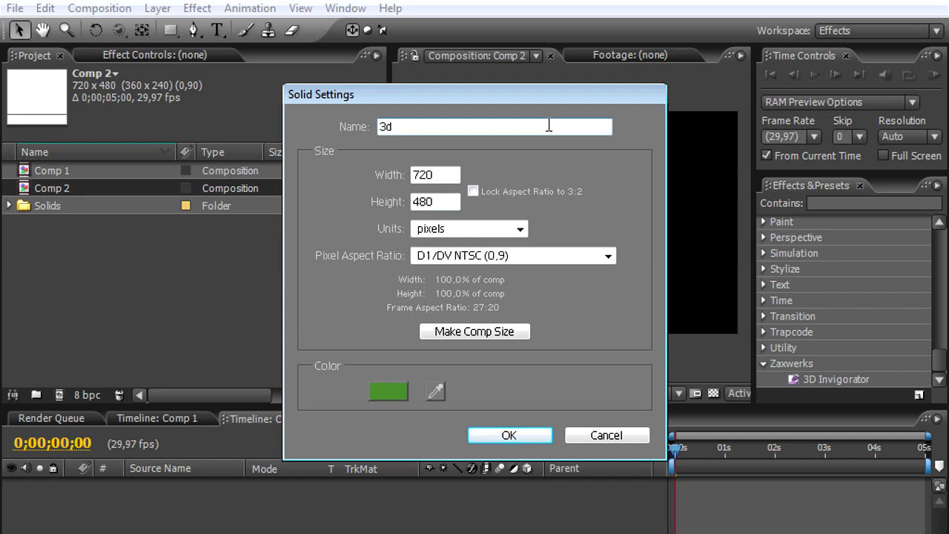
pyautogui.click(388, 390)
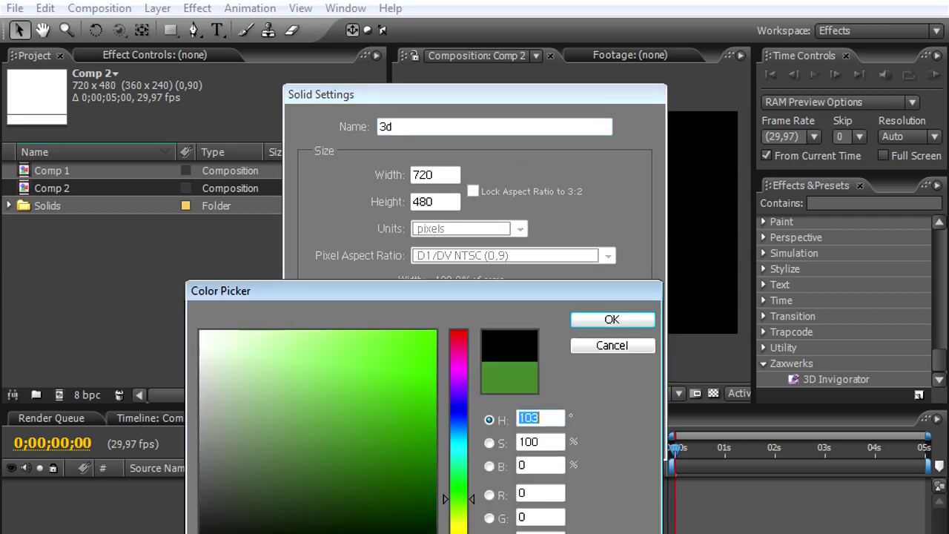
pyautogui.click(605, 324)
pyautogui.click(503, 331)
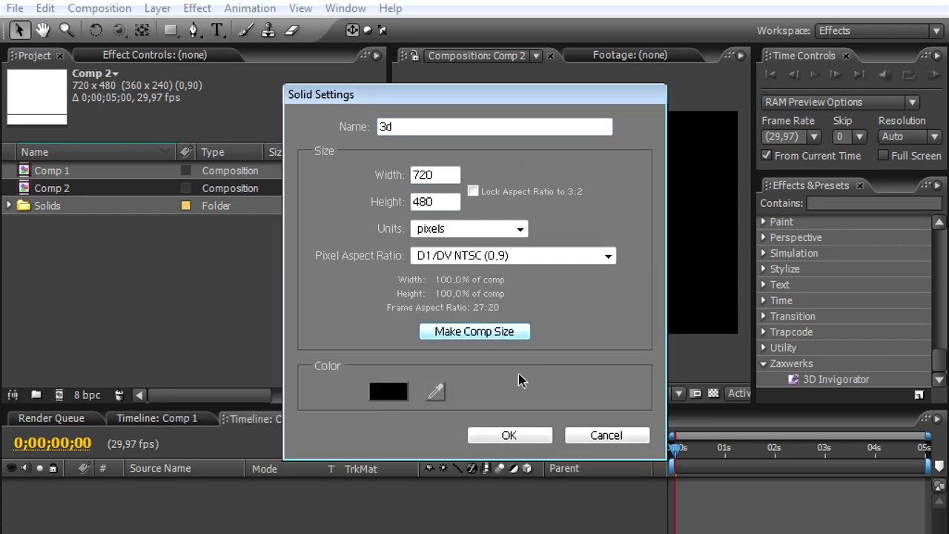
pyautogui.click(521, 439)
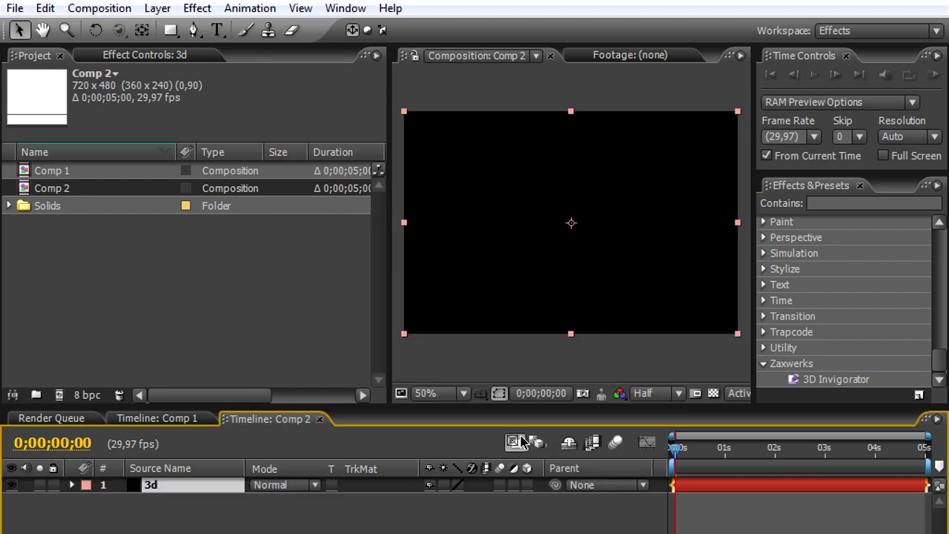
# Apply the 3D Invigorator effect to the 3d solid
pyautogui.moveTo(389, 364); pyautogui.dragTo(347, 358)
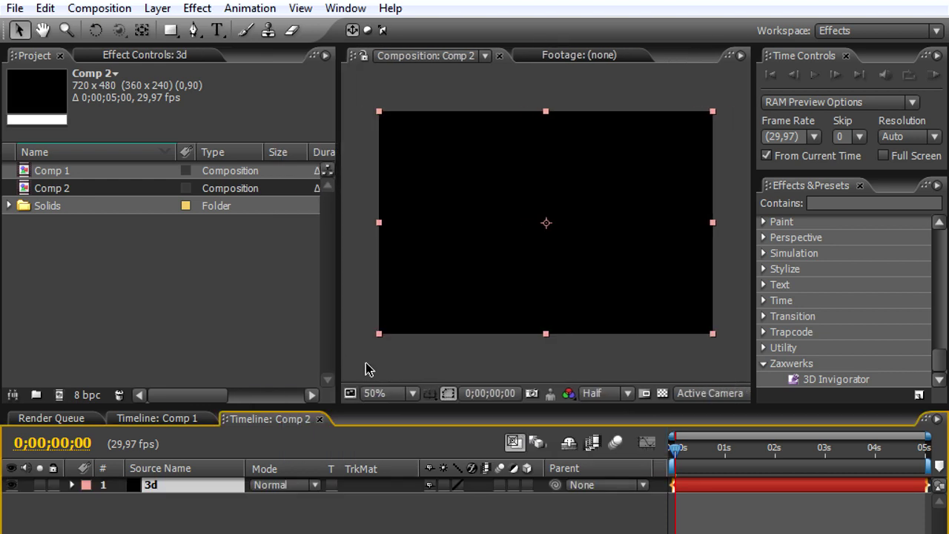
pyautogui.click(821, 382)
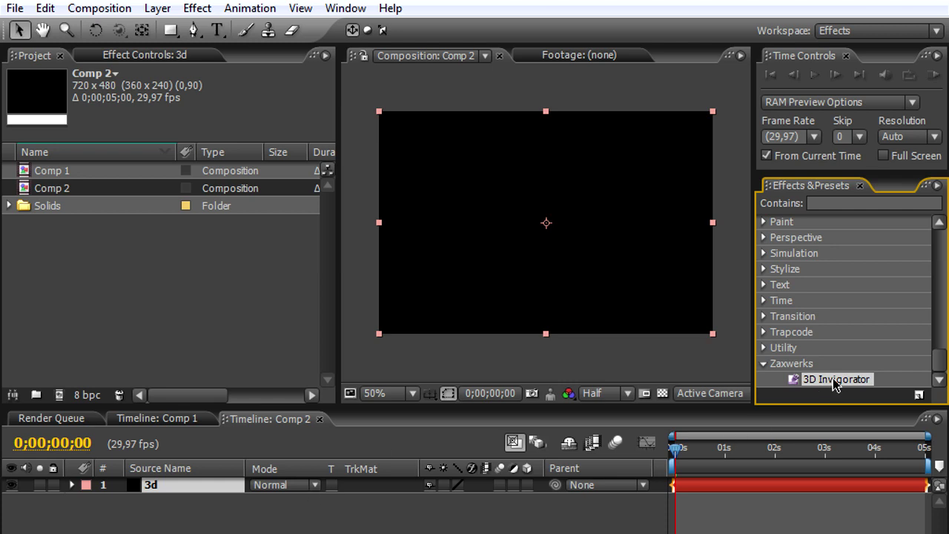
pyautogui.moveTo(836, 383); pyautogui.dragTo(733, 491)
# Choose to load an Illustrator file and browse to the 20_3DToPremiere folder
pyautogui.moveTo(508, 156); pyautogui.dragTo(439, 208)
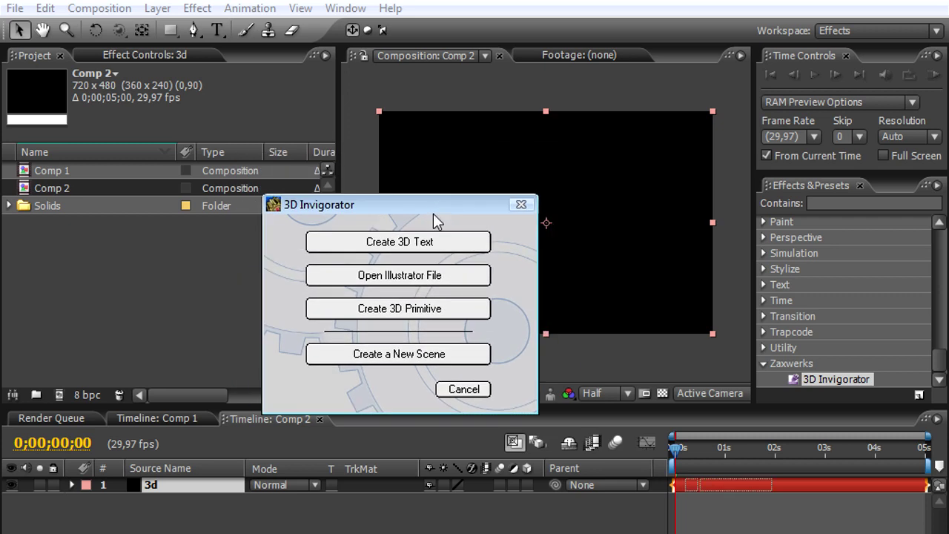
pyautogui.moveTo(438, 208); pyautogui.dragTo(479, 194)
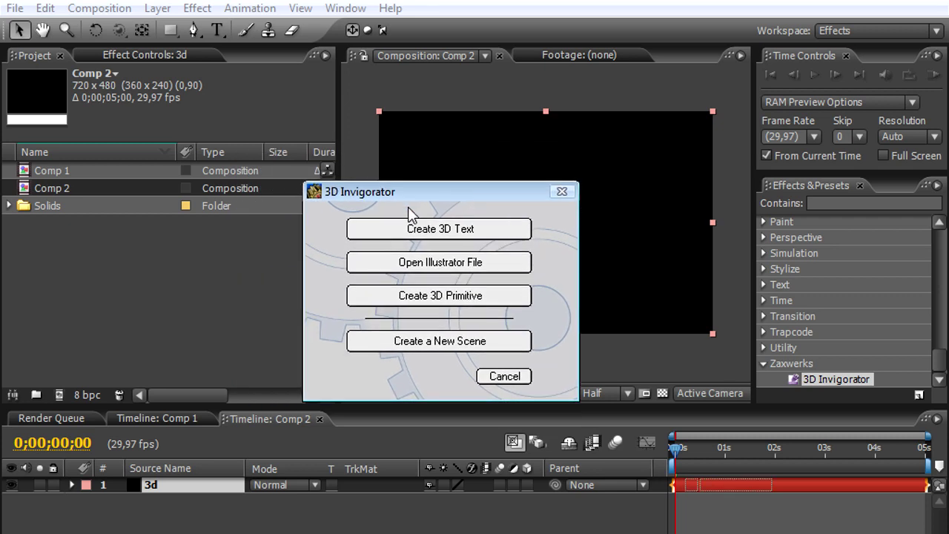
pyautogui.click(444, 271)
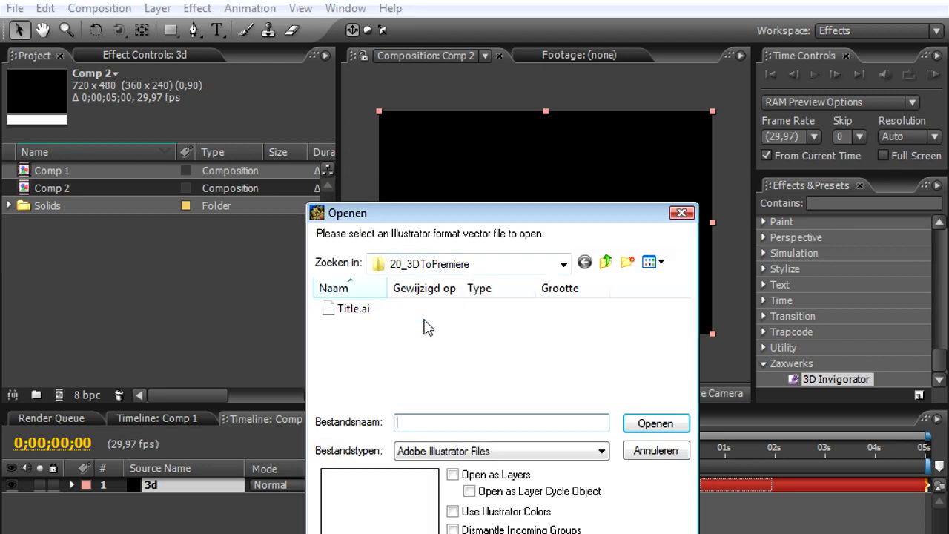
pyautogui.click(606, 262)
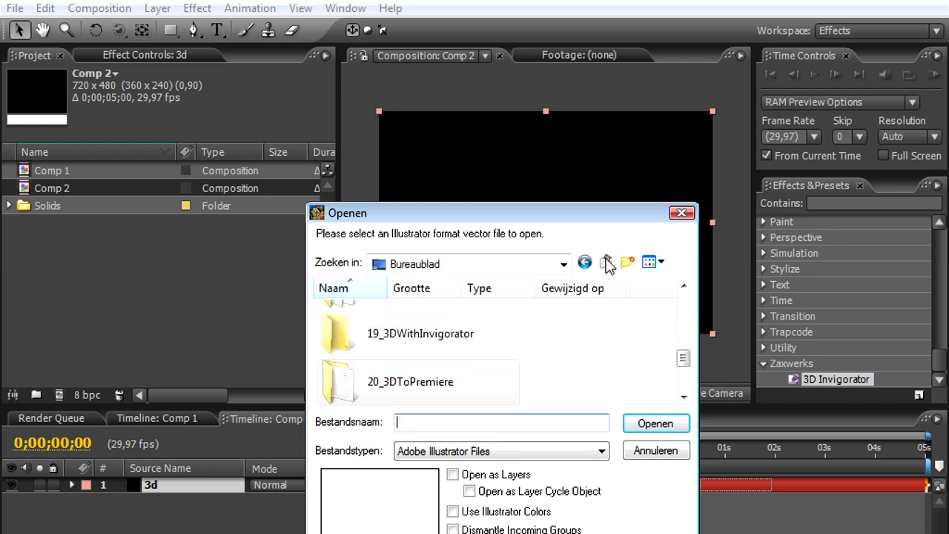
pyautogui.moveTo(682, 356); pyautogui.dragTo(682, 301)
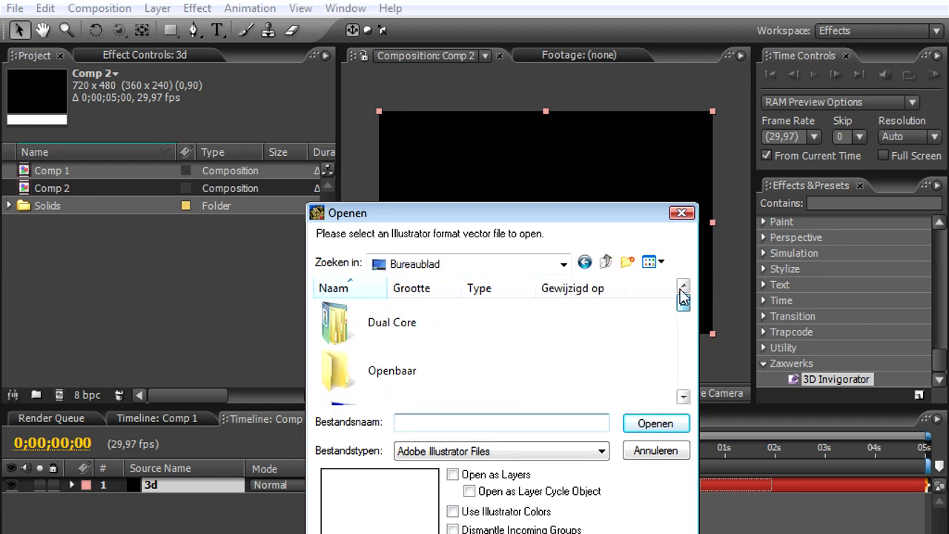
pyautogui.doubleClick(365, 327)
pyautogui.click(683, 393)
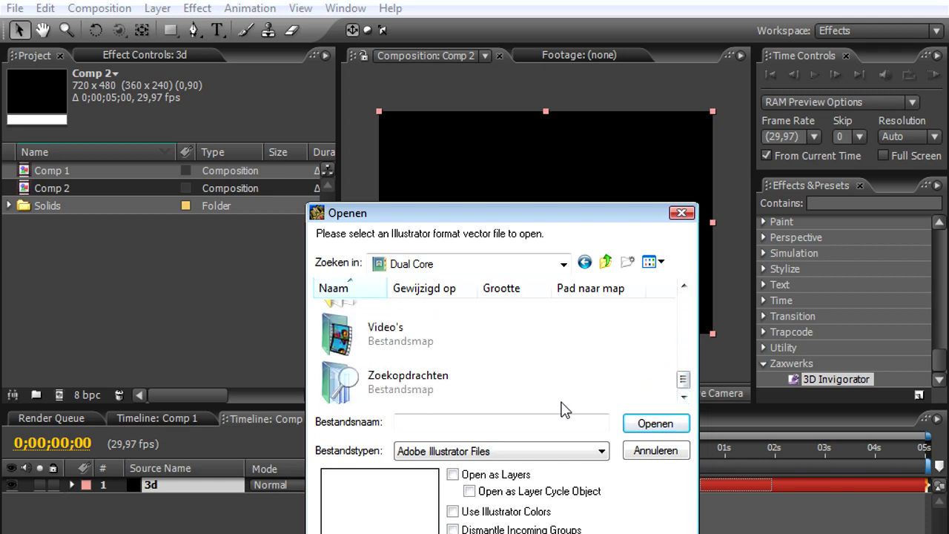
pyautogui.moveTo(681, 389); pyautogui.dragTo(680, 313)
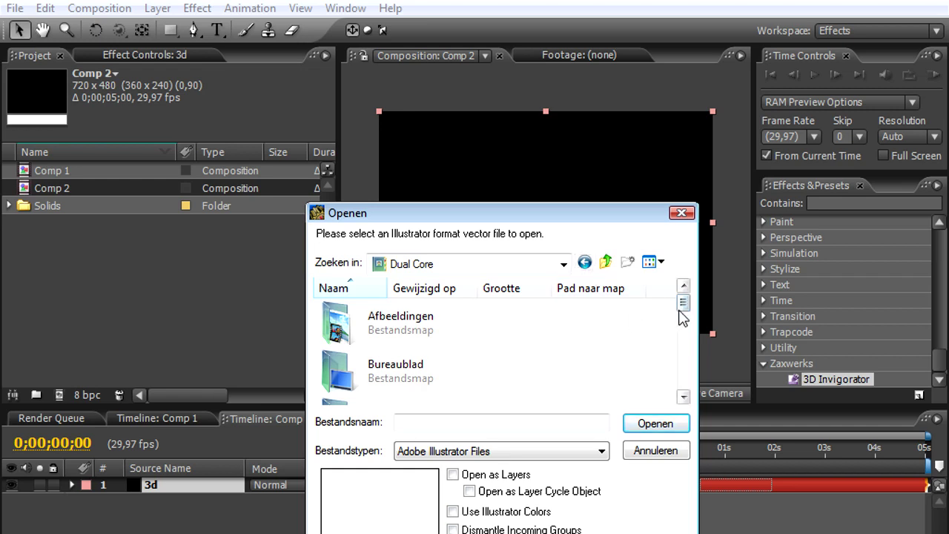
pyautogui.click(584, 262)
pyautogui.moveTo(683, 303); pyautogui.dragTo(679, 362)
pyautogui.doubleClick(415, 352)
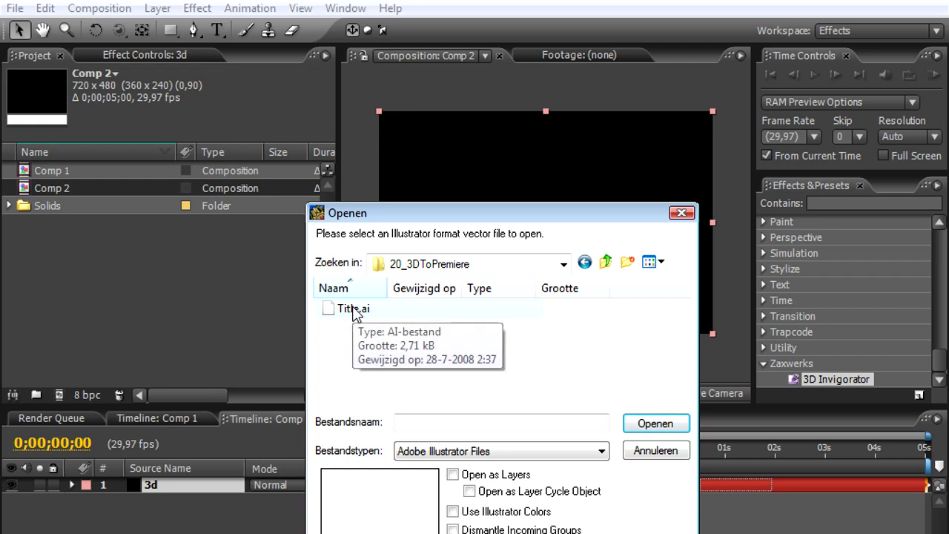
# Open Title.ai with Open as Layers checked
pyautogui.click(345, 312)
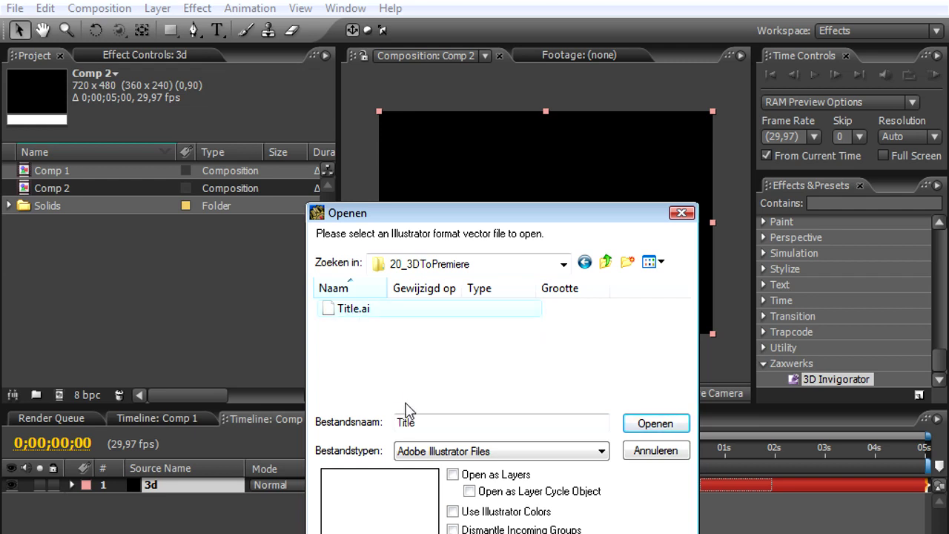
pyautogui.click(497, 479)
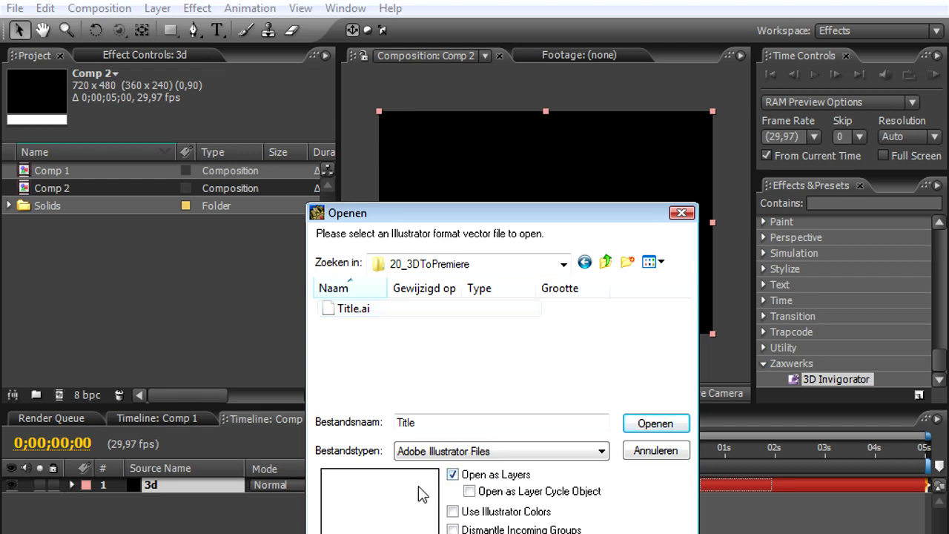
pyautogui.click(650, 425)
# Rotate the EXAMPLE title with the Object tool so it faces the front
pyautogui.moveTo(336, 335); pyautogui.dragTo(422, 339)
pyautogui.moveTo(415, 276); pyautogui.dragTo(406, 208)
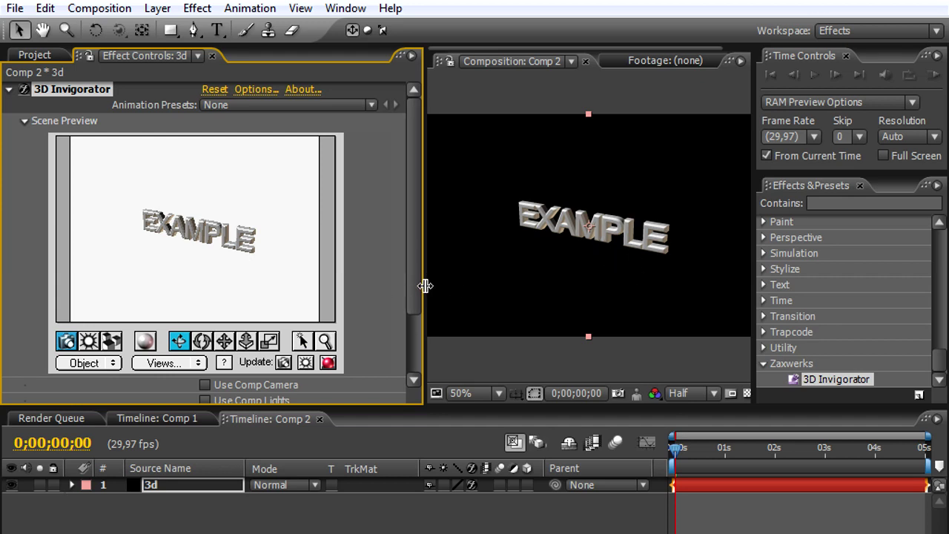
pyautogui.moveTo(424, 289); pyautogui.dragTo(412, 261)
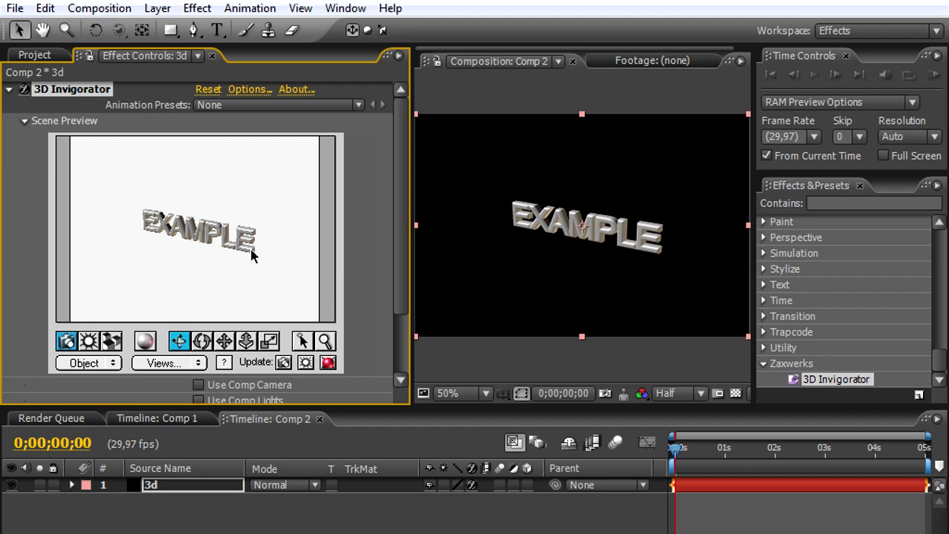
pyautogui.moveTo(248, 254); pyautogui.dragTo(190, 244)
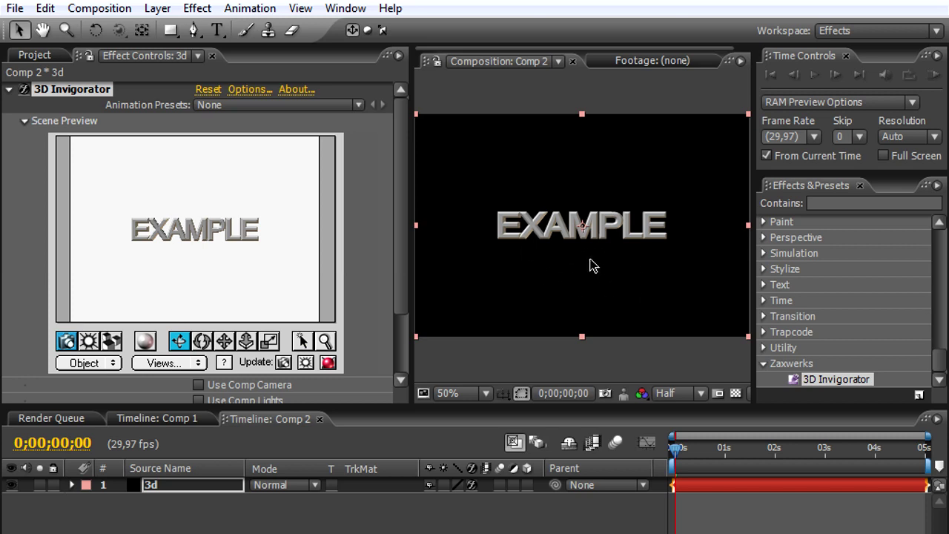
# Shift the title right, bring it closer, and lower it to centre it
pyautogui.click(224, 340)
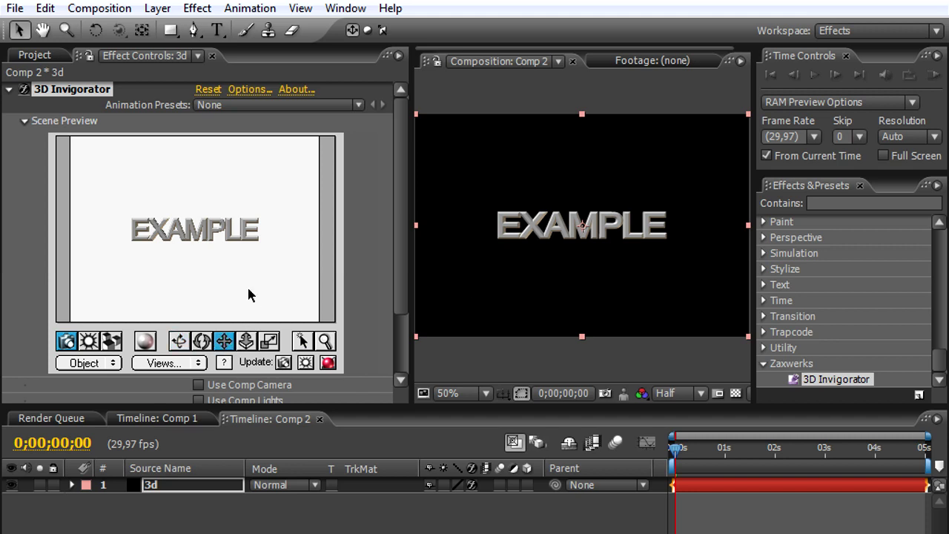
pyautogui.moveTo(255, 263); pyautogui.dragTo(219, 231)
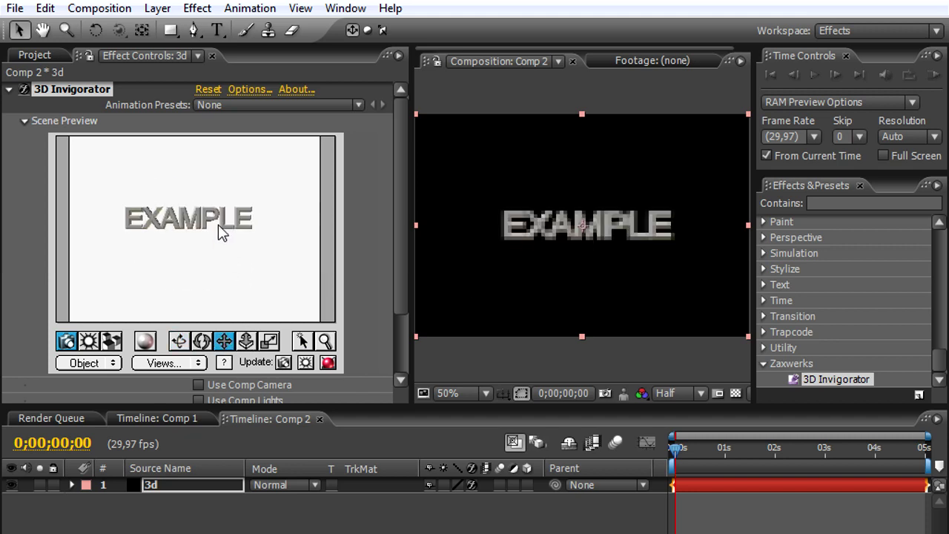
pyautogui.moveTo(224, 276)
pyautogui.mouseDown()
pyautogui.moveTo(212, 218)
pyautogui.moveTo(221, 262)
pyautogui.mouseUp()
pyautogui.click(224, 341)
pyautogui.moveTo(222, 215); pyautogui.dragTo(226, 236)
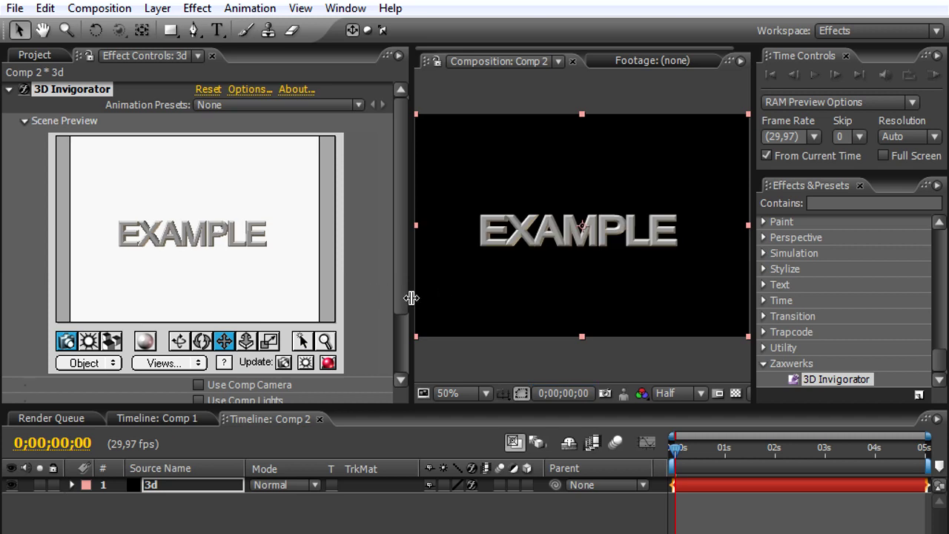
pyautogui.moveTo(412, 297); pyautogui.dragTo(394, 297)
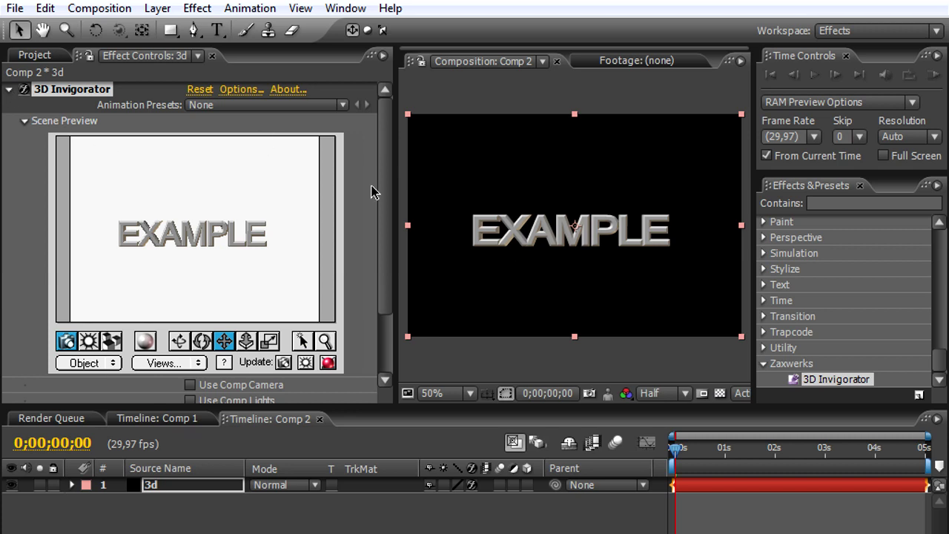
# Hide the 3D Invigorator Scene Preview and make the timeline the active panel
pyautogui.click(9, 91)
pyautogui.click(9, 90)
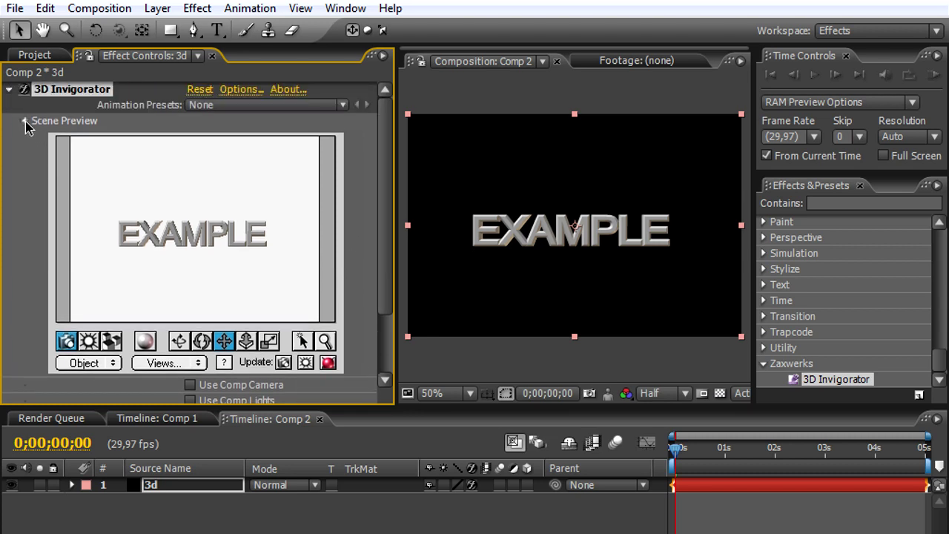
pyautogui.click(24, 120)
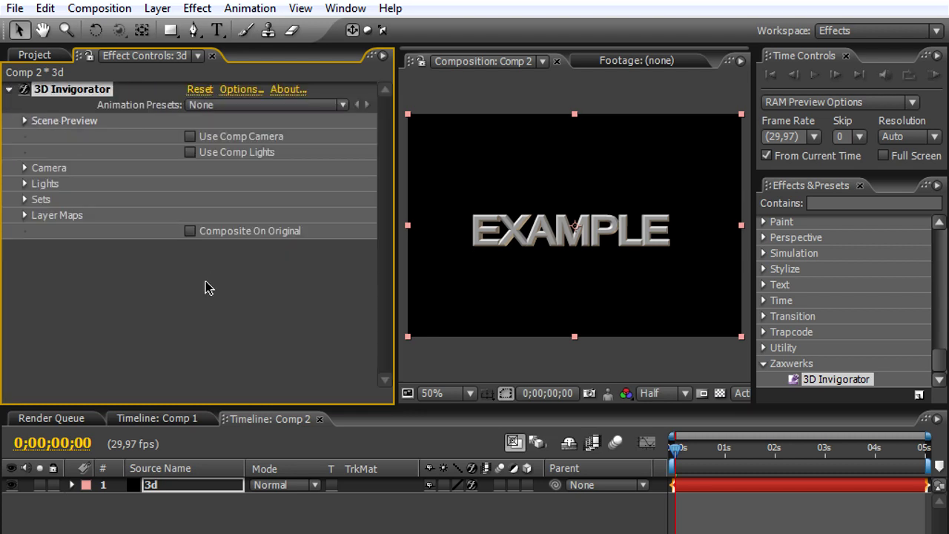
pyautogui.click(252, 450)
# Start a new camera layer from the Layer menu and choose the 50mm lens preset
pyautogui.click(156, 9)
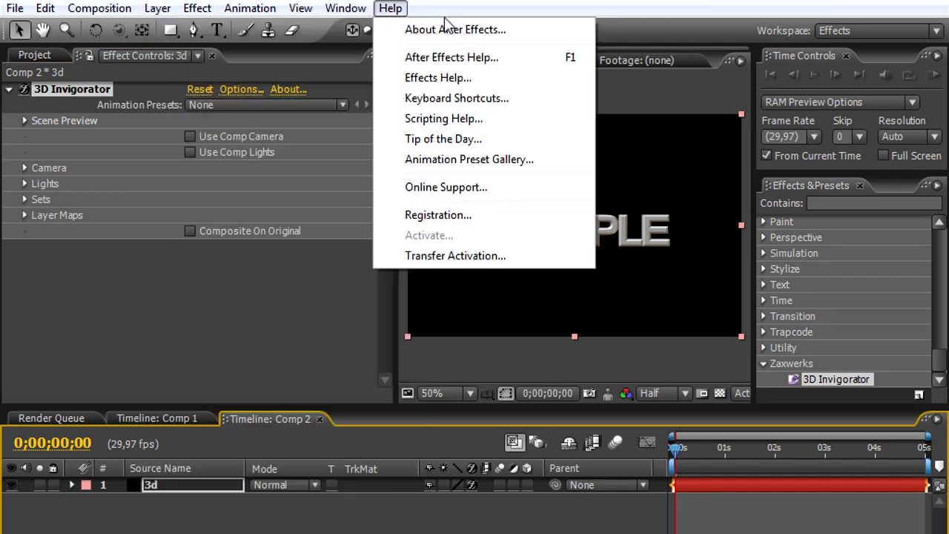
pyautogui.moveTo(345, 9)
pyautogui.moveTo(157, 9)
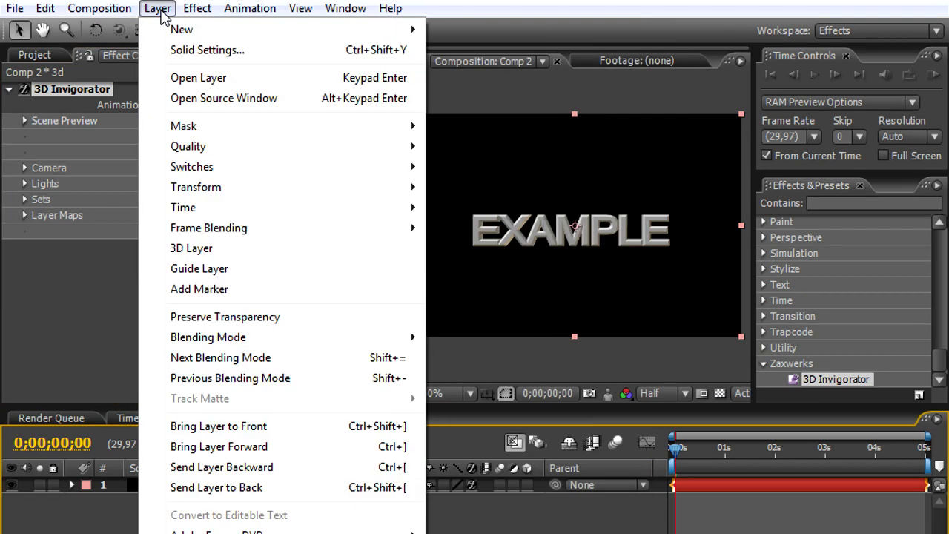
pyautogui.moveTo(182, 29)
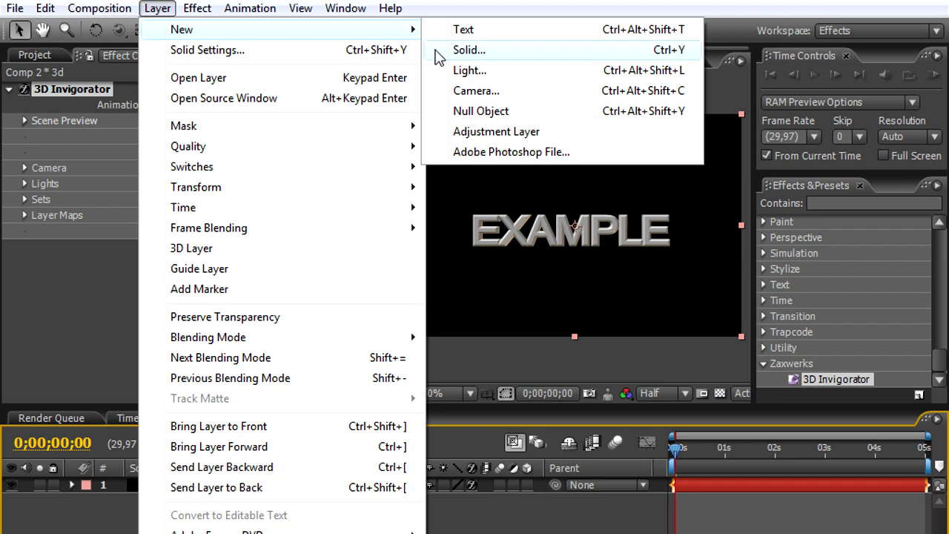
pyautogui.click(478, 91)
pyautogui.click(563, 141)
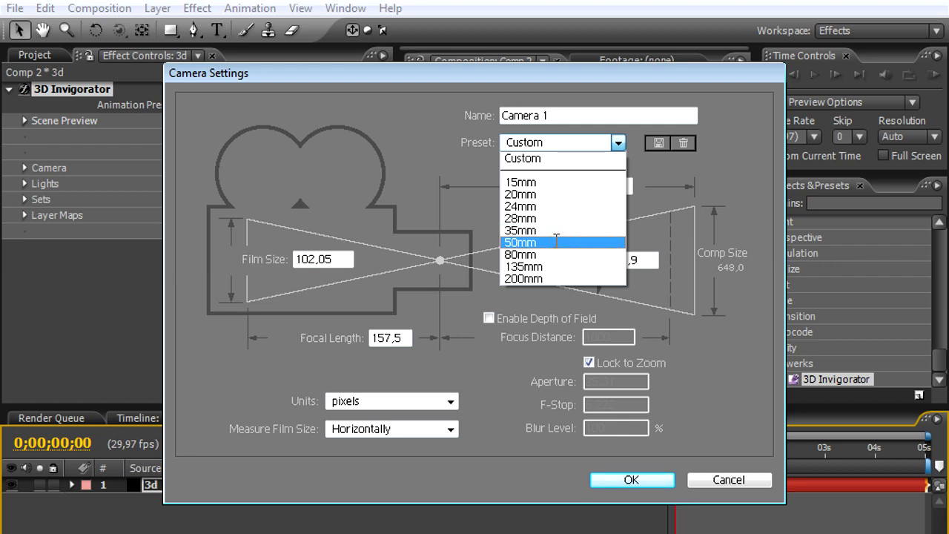
pyautogui.click(556, 242)
# Confirm the 50mm Camera 1, tick Use Comp Camera in the 3d layer's 3D Invigorator, then select Camera 1
pyautogui.click(629, 482)
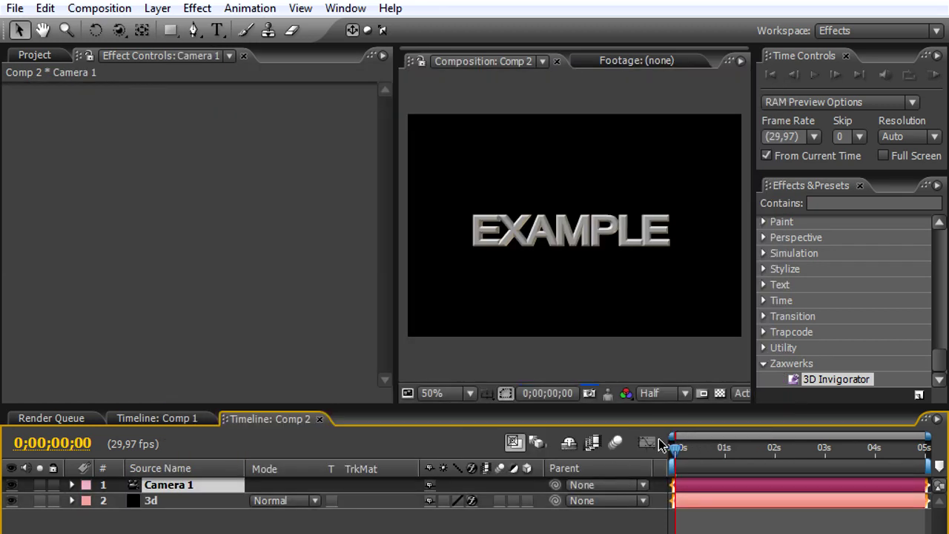
pyautogui.click(176, 503)
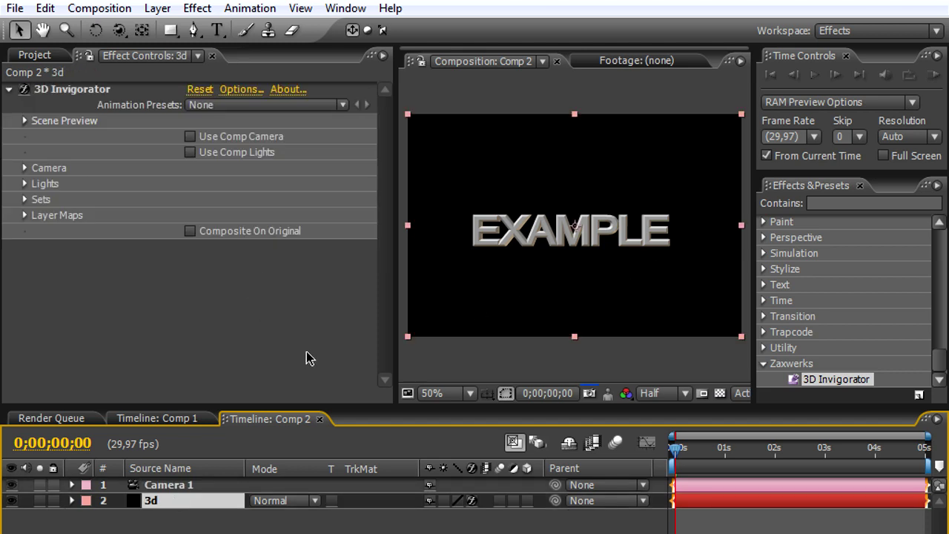
pyautogui.click(87, 92)
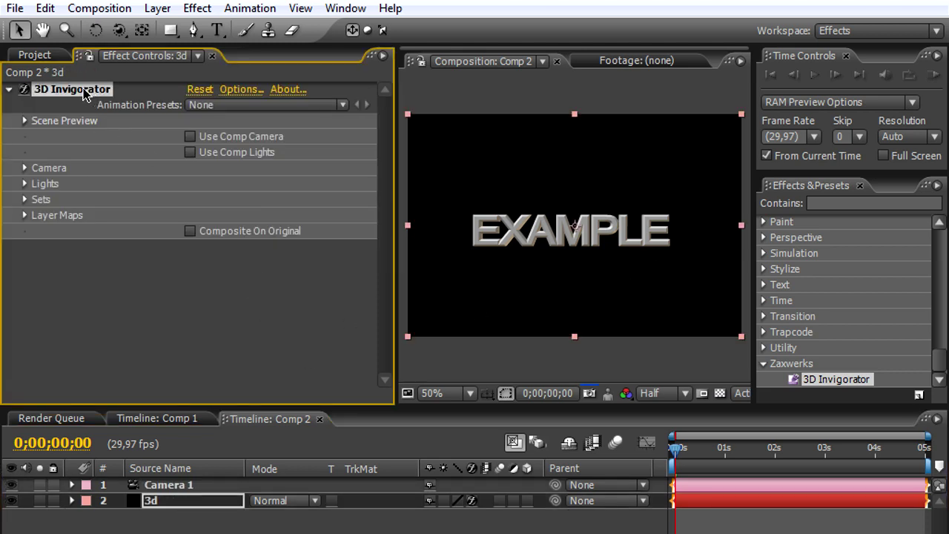
pyautogui.click(205, 140)
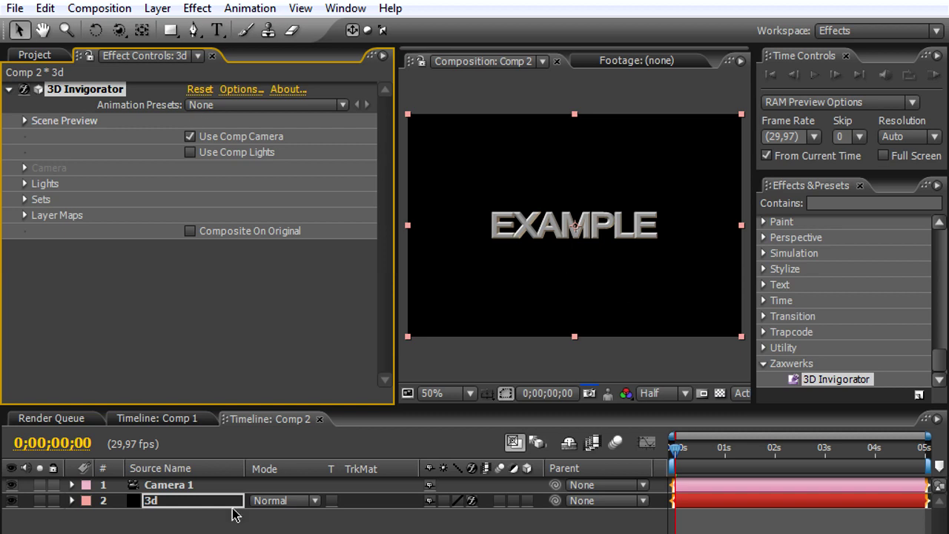
pyautogui.click(178, 485)
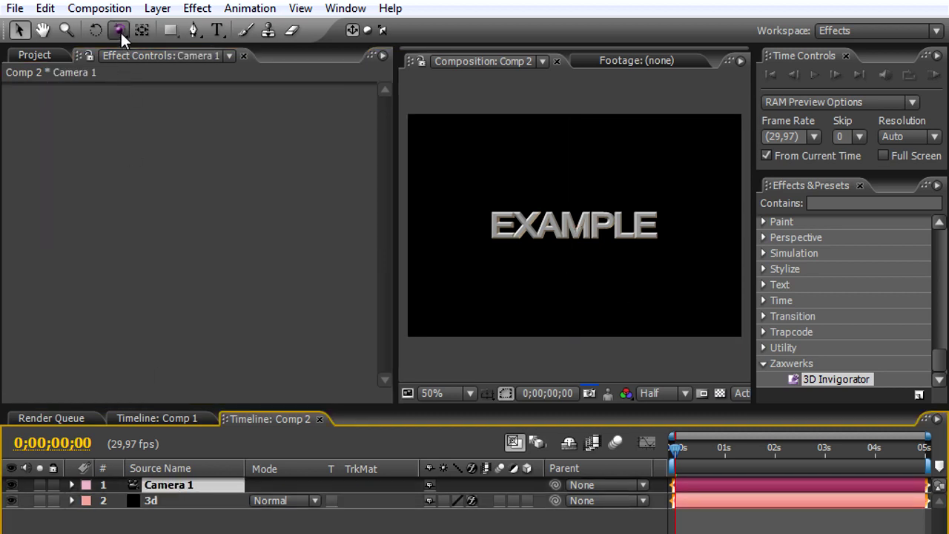
# Keyframe Camera 1 so it orbits from an angled view to face-on over 2 seconds
pyautogui.moveTo(120, 31); pyautogui.dragTo(650, 241)
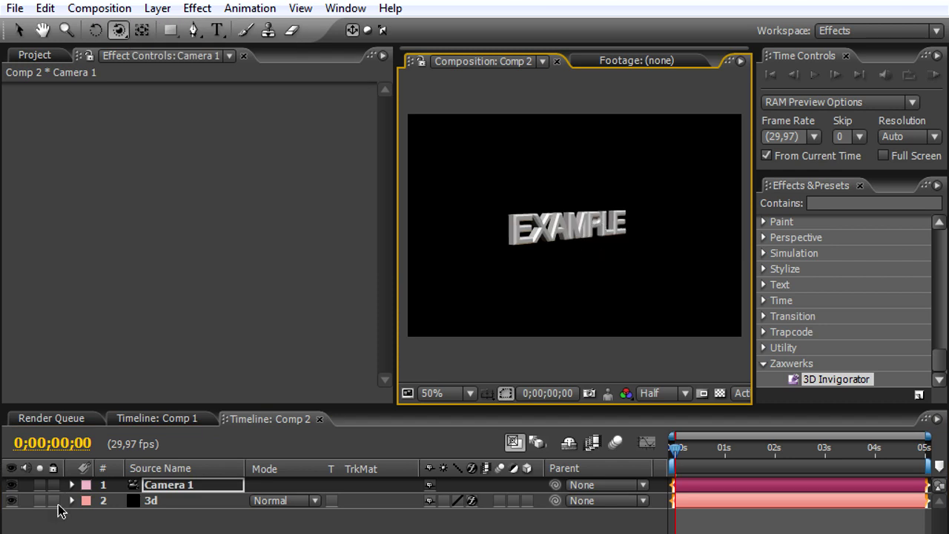
pyautogui.click(72, 485)
pyautogui.click(87, 501)
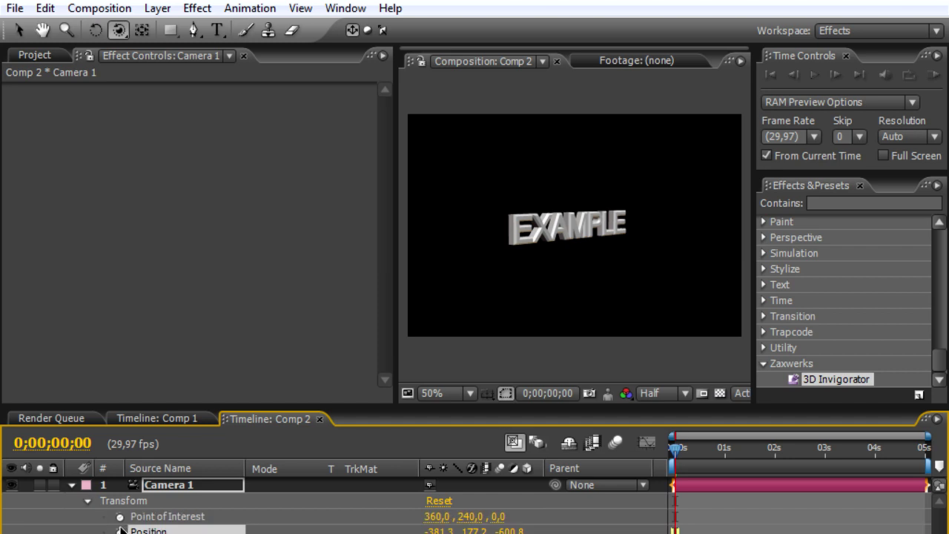
pyautogui.click(119, 517)
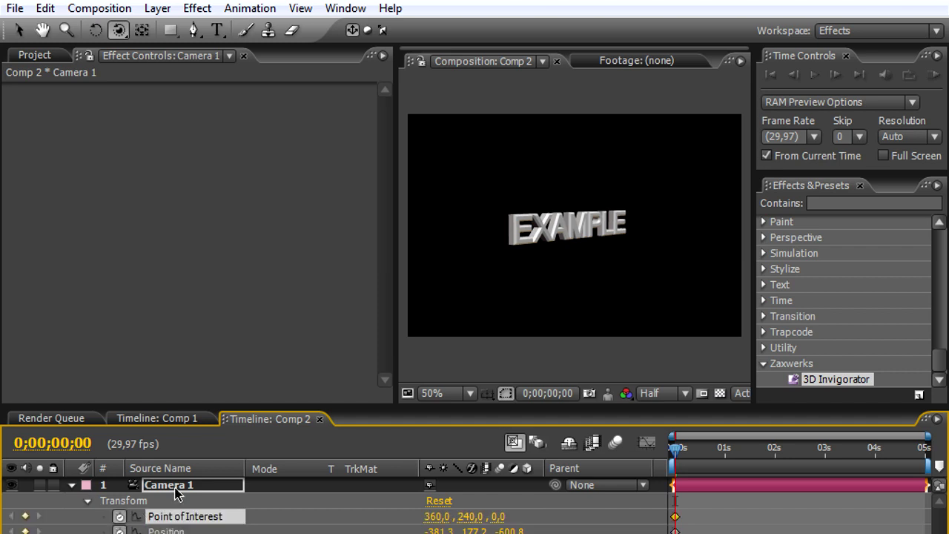
pyautogui.click(775, 451)
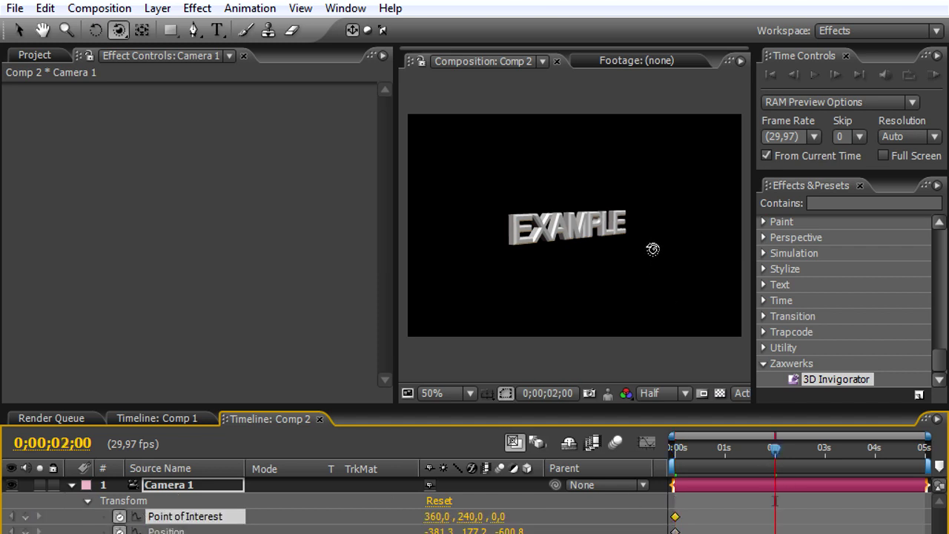
pyautogui.moveTo(652, 247); pyautogui.dragTo(488, 245)
pyautogui.moveTo(683, 452); pyautogui.dragTo(656, 458)
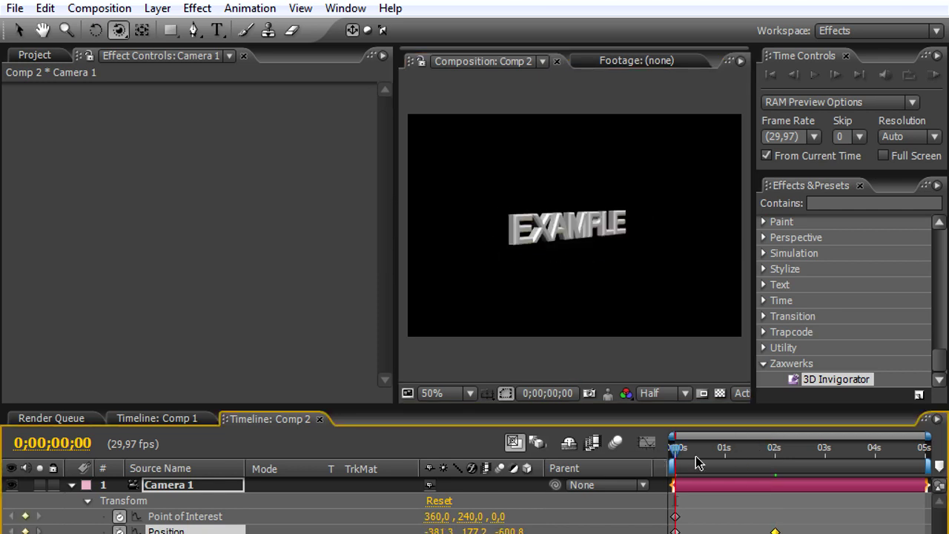
# Preview the camera animation, then collapse Camera 1 and show the 3d layer's effect settings
pyautogui.click(815, 76)
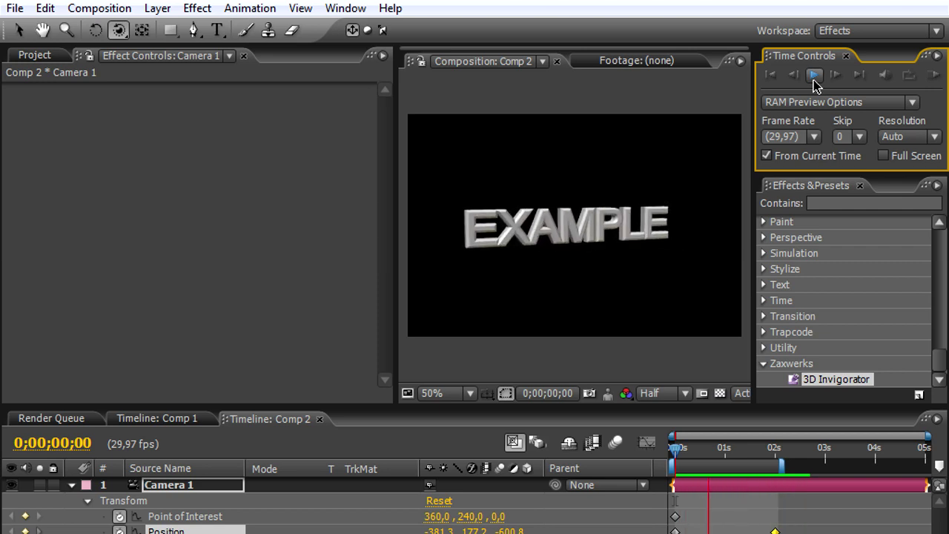
pyautogui.click(814, 79)
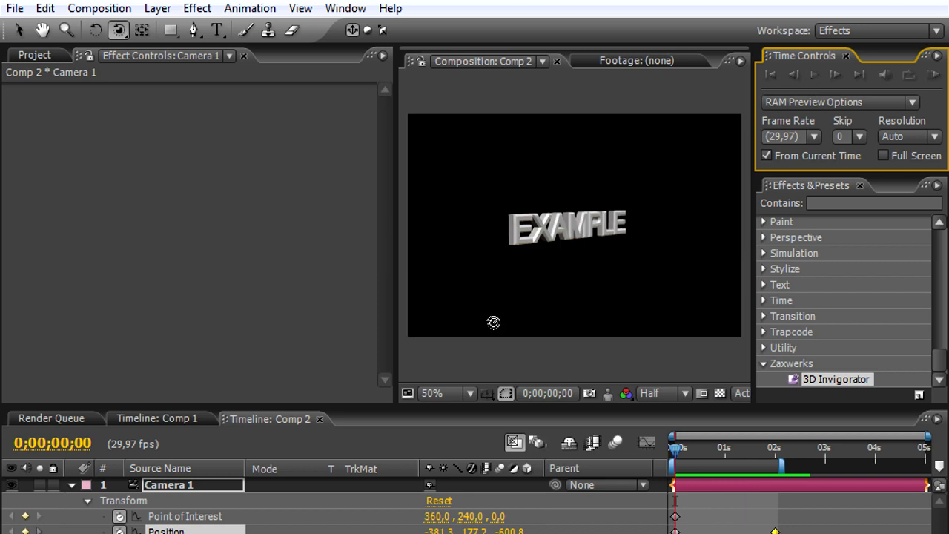
pyautogui.click(73, 486)
pyautogui.click(173, 502)
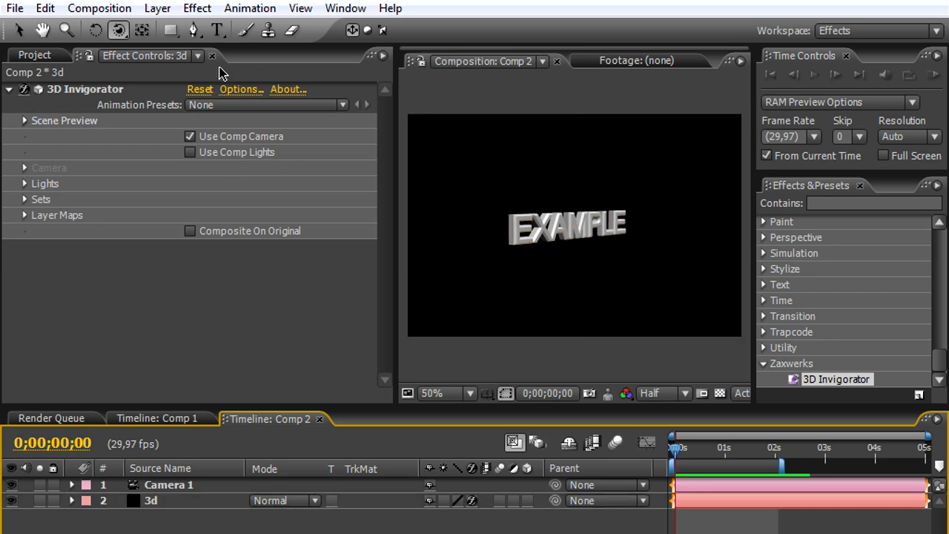
# Create Light 1, a Point light coloured yellow-orange (H 42, S 100, B 100)
pyautogui.click(157, 8)
pyautogui.moveTo(252, 41)
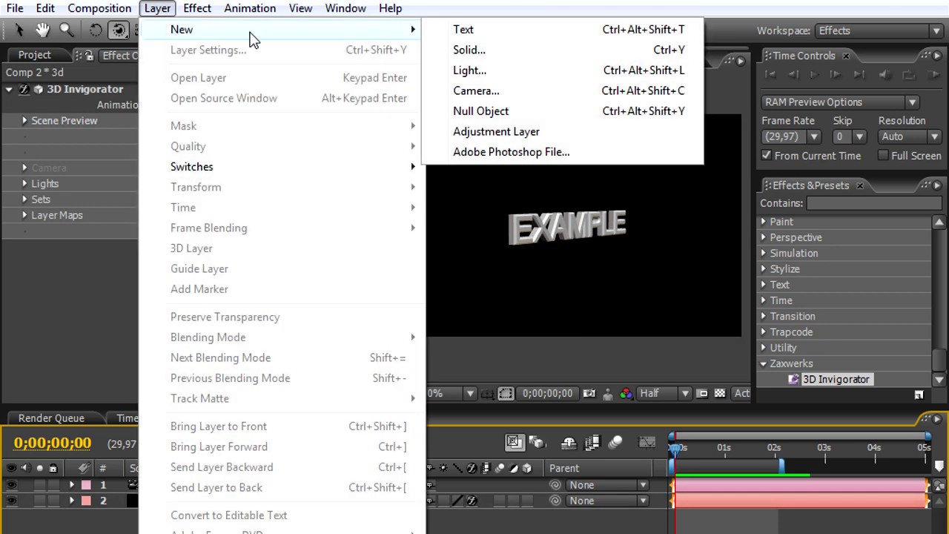
pyautogui.click(514, 70)
pyautogui.click(198, 307)
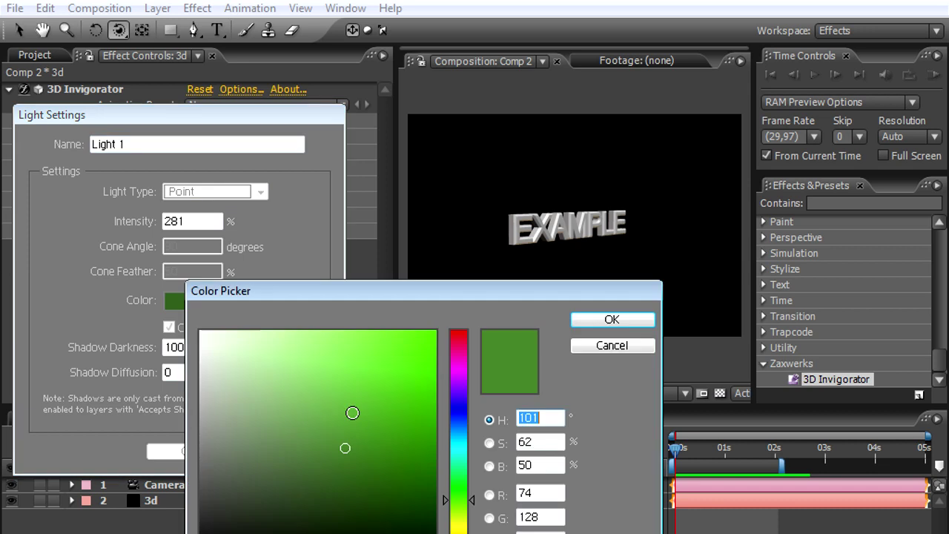
pyautogui.moveTo(459, 495); pyautogui.dragTo(458, 533)
pyautogui.moveTo(347, 448); pyautogui.dragTo(496, 322)
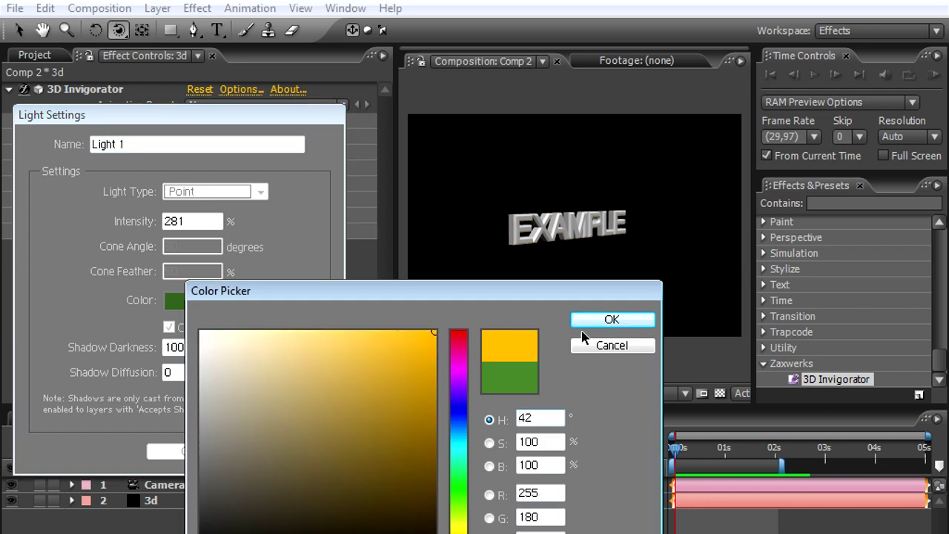
pyautogui.click(590, 324)
pyautogui.click(249, 196)
pyautogui.click(230, 193)
pyautogui.click(187, 451)
# Select the 3d layer and tick Use Comp Lights in 3D Invigorator
pyautogui.click(181, 502)
pyautogui.click(171, 517)
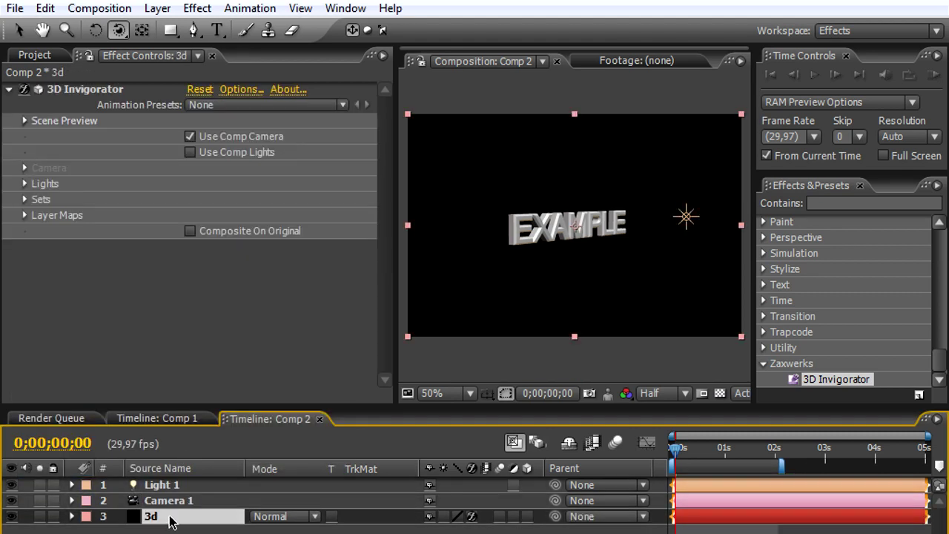
pyautogui.click(190, 153)
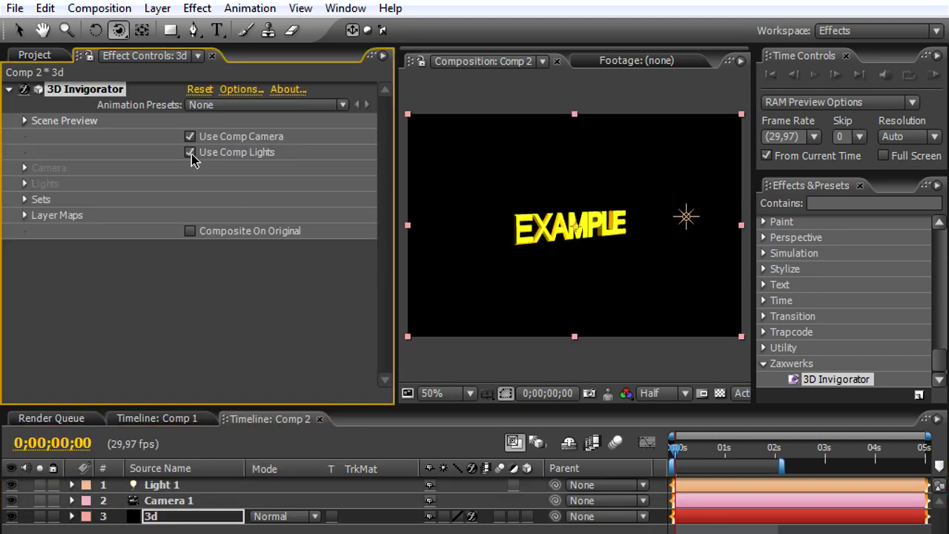
# At the 1-second mark, drag Light 1 in front of the EXAMPLE text with the Selection tool
pyautogui.click(183, 489)
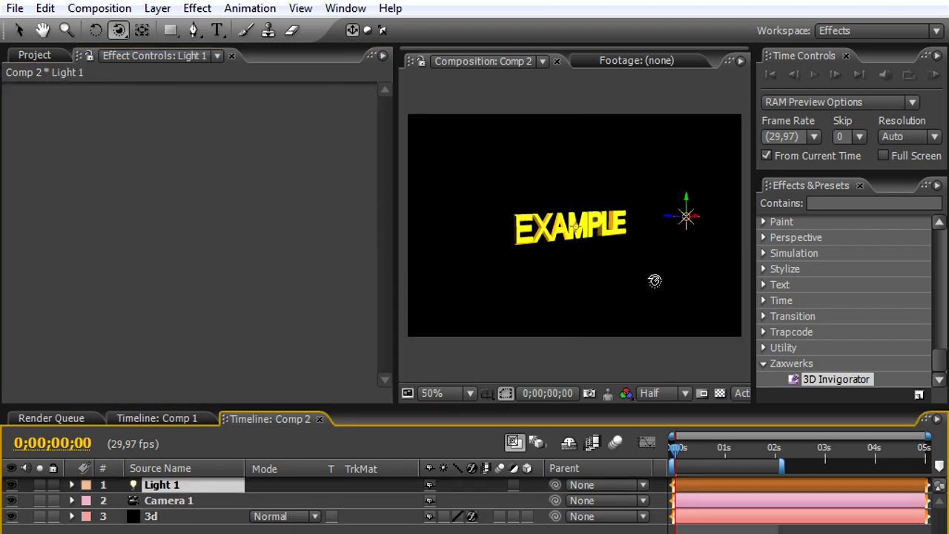
pyautogui.click(726, 458)
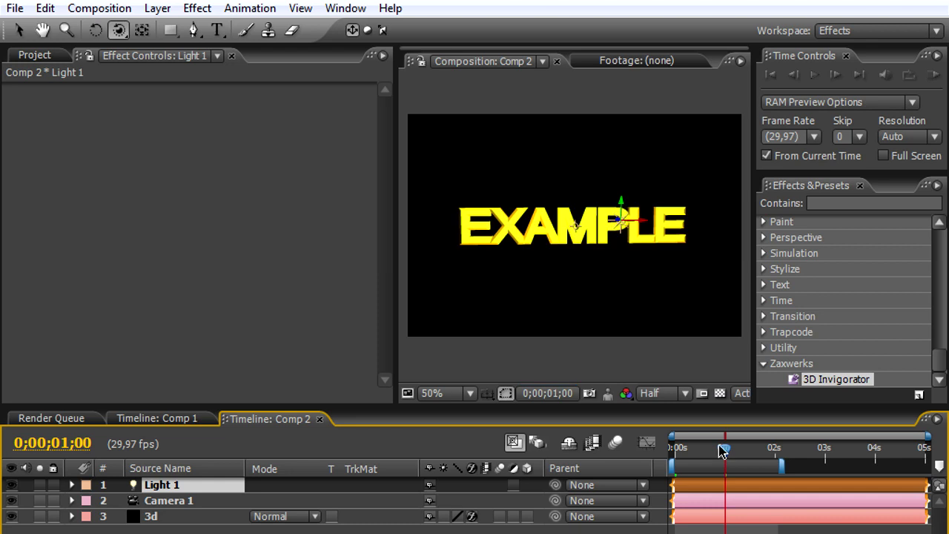
pyautogui.click(20, 30)
pyautogui.click(615, 218)
pyautogui.moveTo(613, 288); pyautogui.dragTo(566, 110)
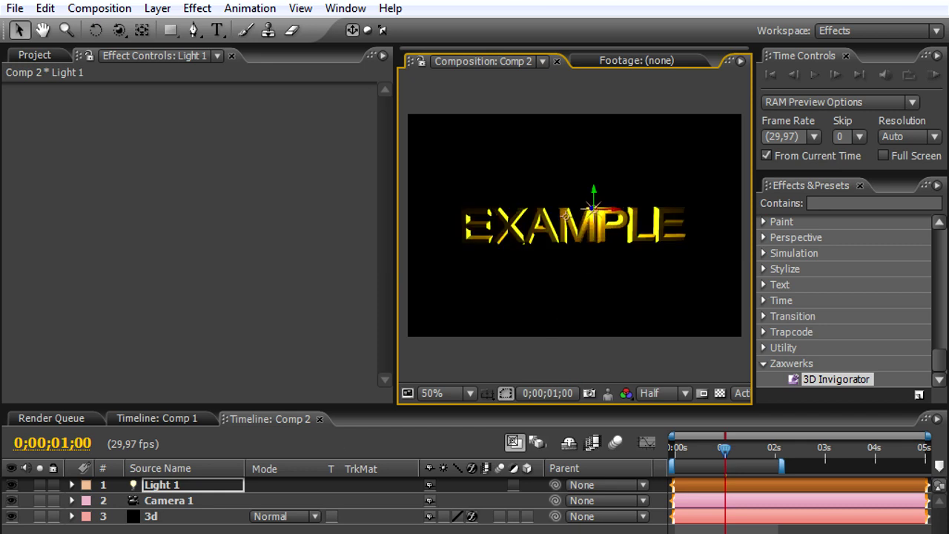
# Change Light 1's colour to red in its Light Settings
pyautogui.doubleClick(171, 490)
pyautogui.click(198, 300)
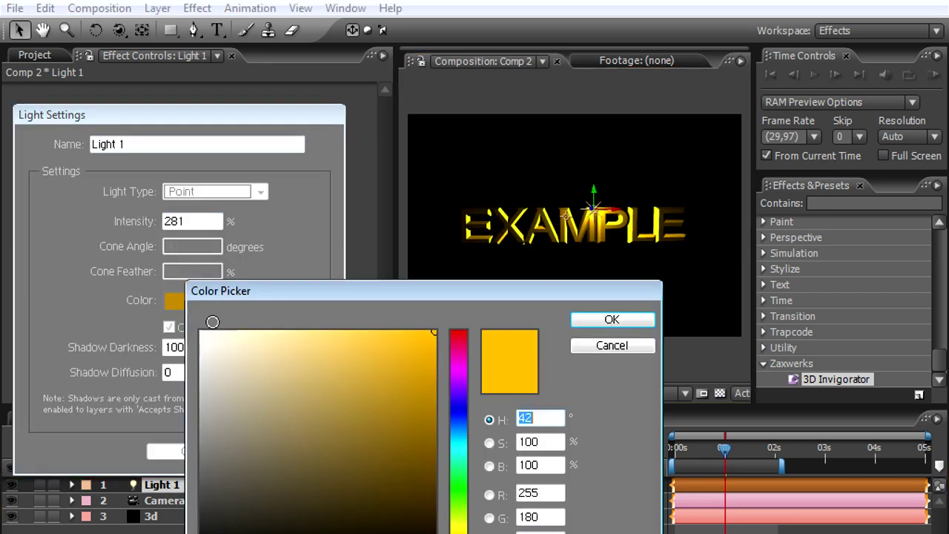
pyautogui.click(458, 332)
pyautogui.click(612, 319)
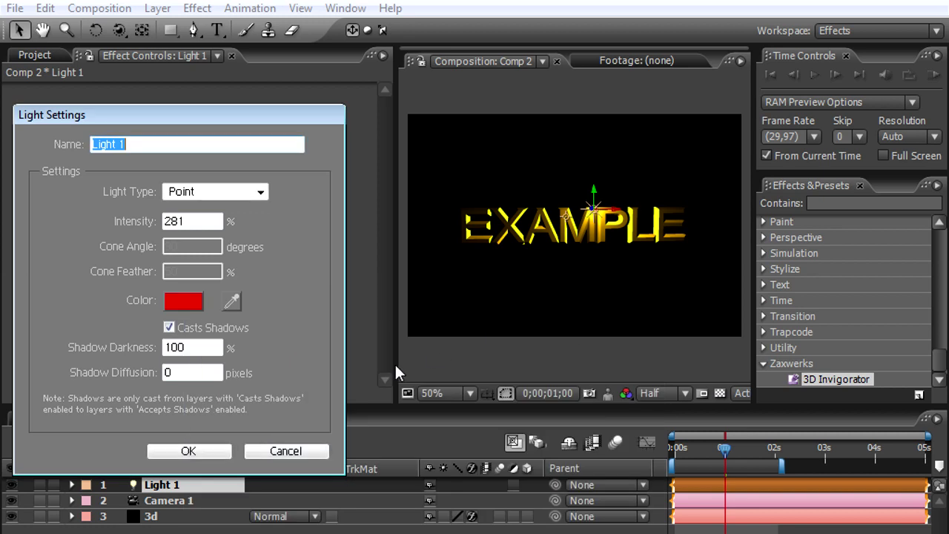
pyautogui.click(188, 451)
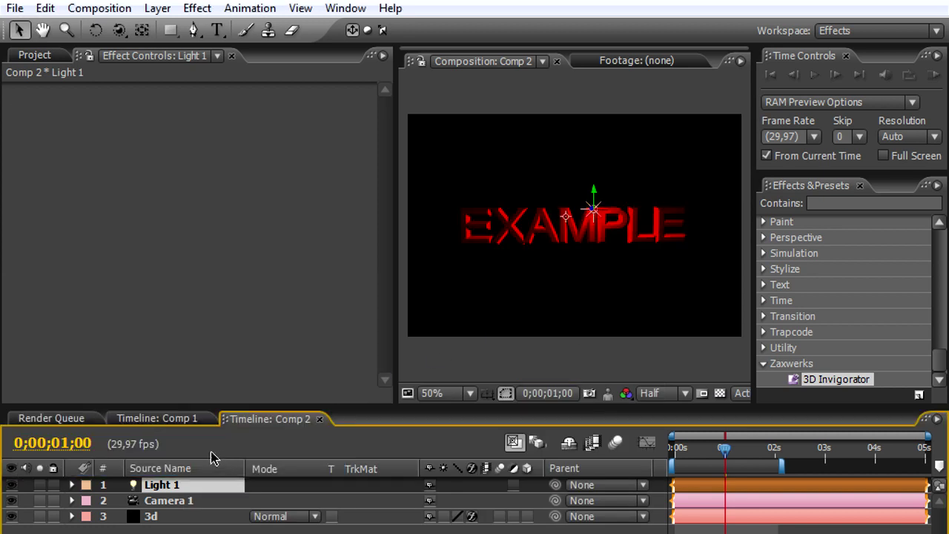
# Change Light 1's colour again, this time to pink
pyautogui.doubleClick(170, 489)
pyautogui.click(182, 300)
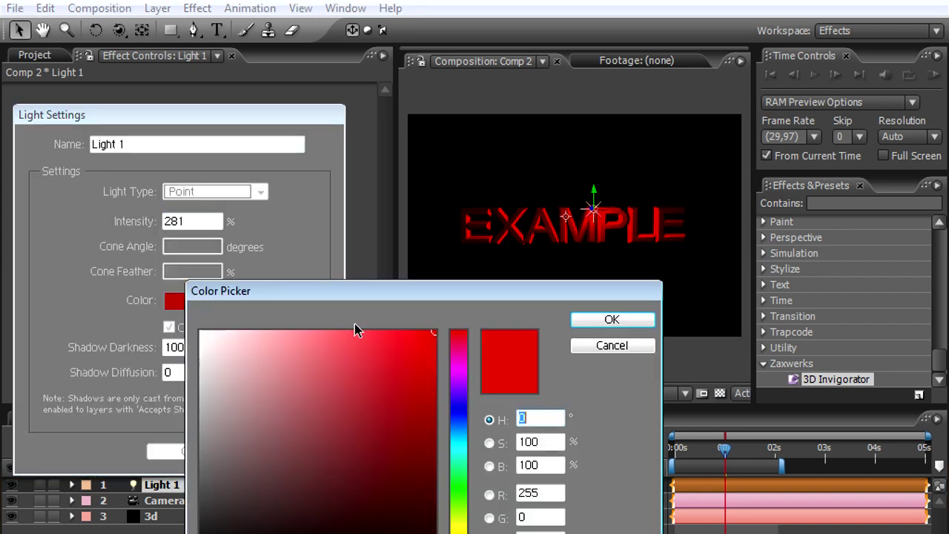
pyautogui.click(304, 327)
pyautogui.click(612, 319)
pyautogui.click(187, 451)
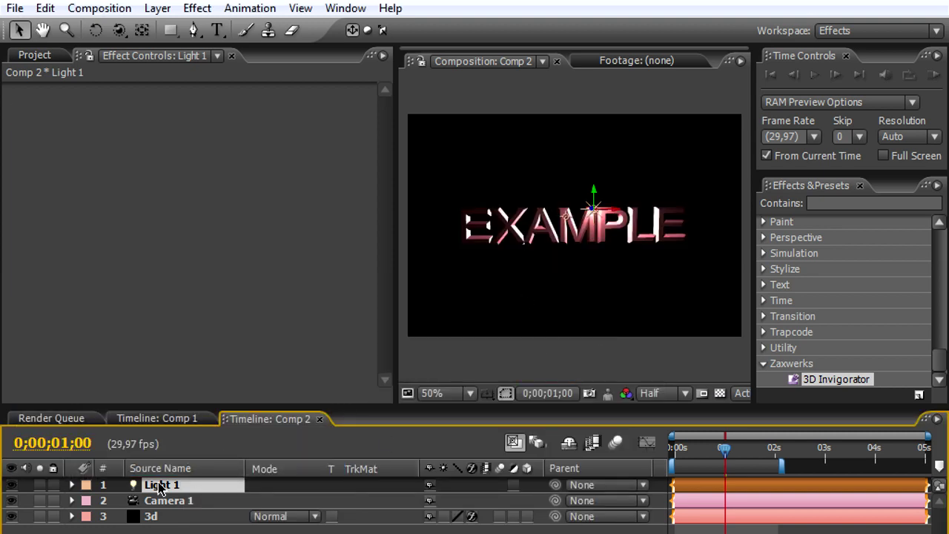
# Duplicate Light 1 as Light 2 and set Light 2's colour to blue
pyautogui.hotkey('ctrl', 'd')
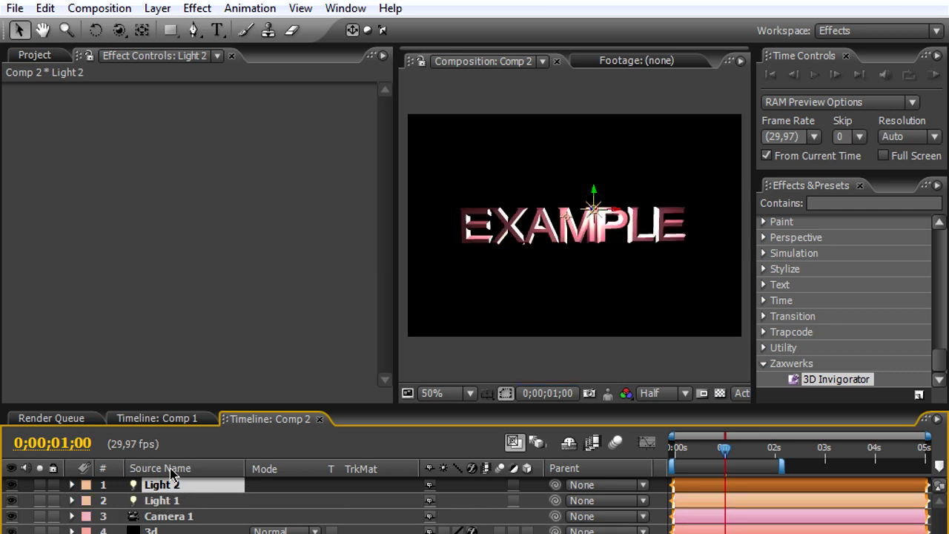
pyautogui.click(164, 469)
pyautogui.doubleClick(158, 484)
pyautogui.click(175, 300)
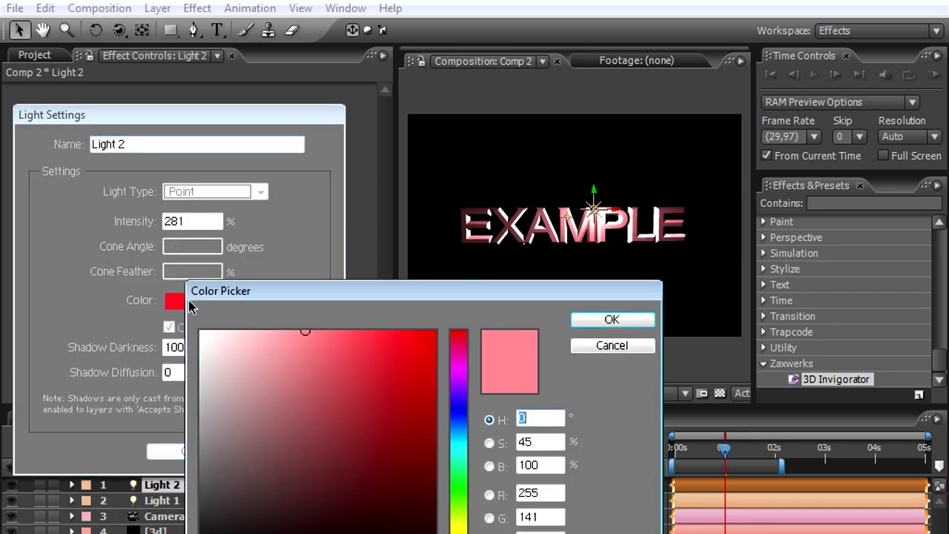
pyautogui.moveTo(458, 415); pyautogui.dragTo(458, 433)
pyautogui.click(436, 332)
pyautogui.click(612, 319)
pyautogui.click(196, 447)
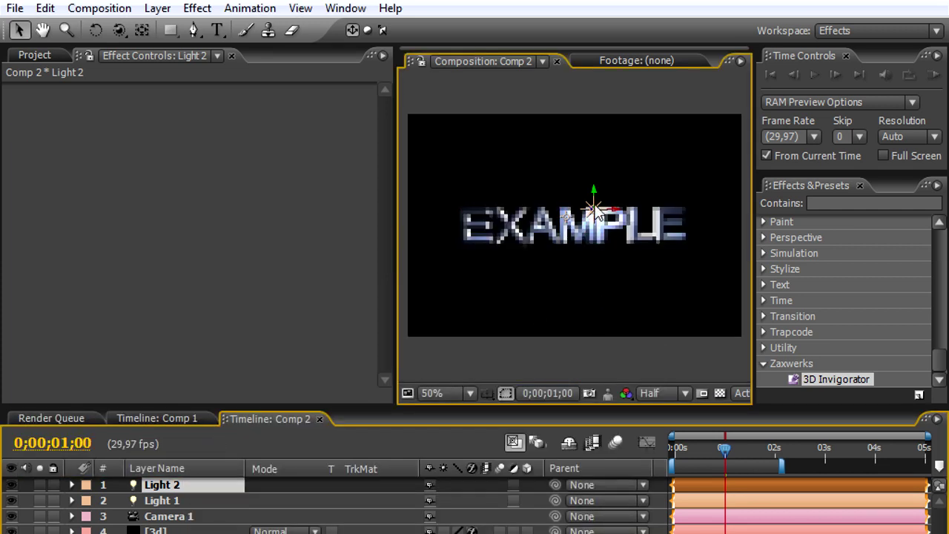
# Push Light 2 back along its depth axis and shift Light 1 slightly
pyautogui.click(593, 215)
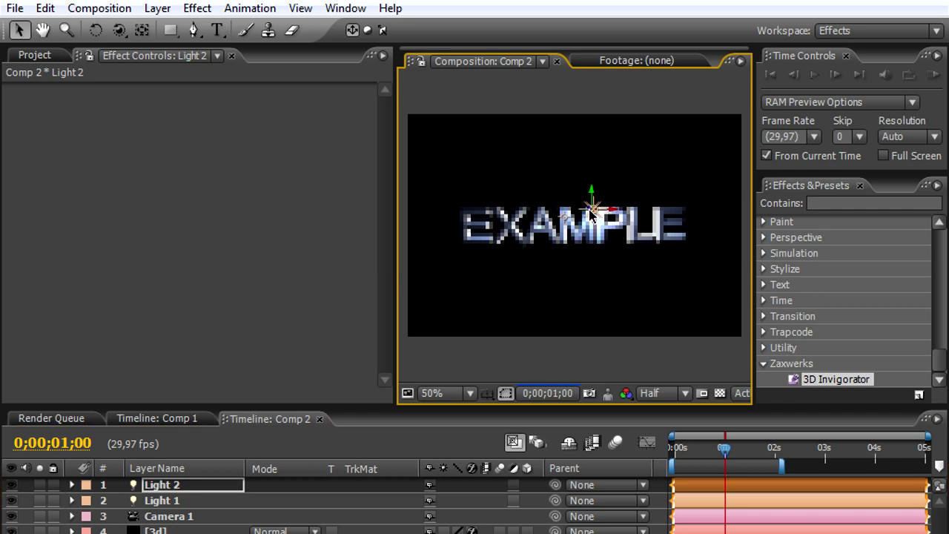
pyautogui.moveTo(589, 250); pyautogui.dragTo(592, 365)
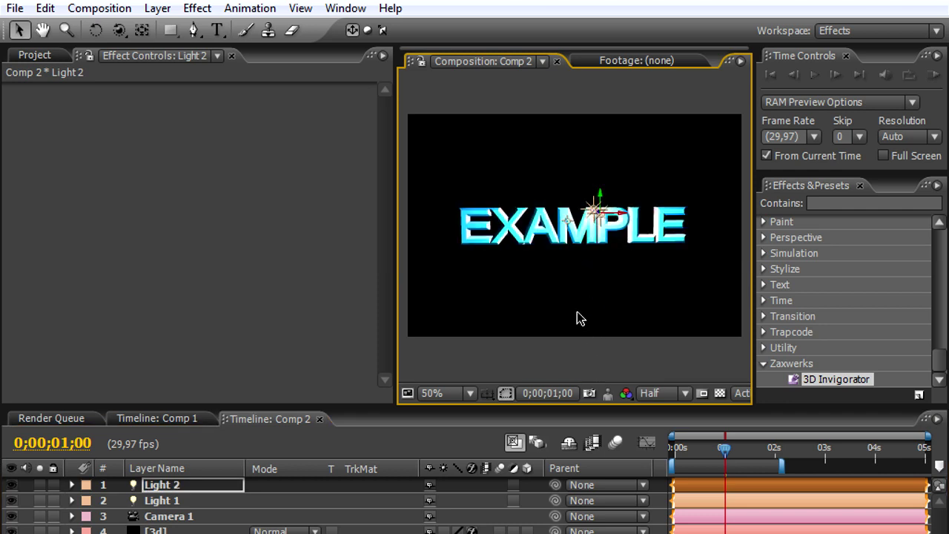
pyautogui.click(177, 501)
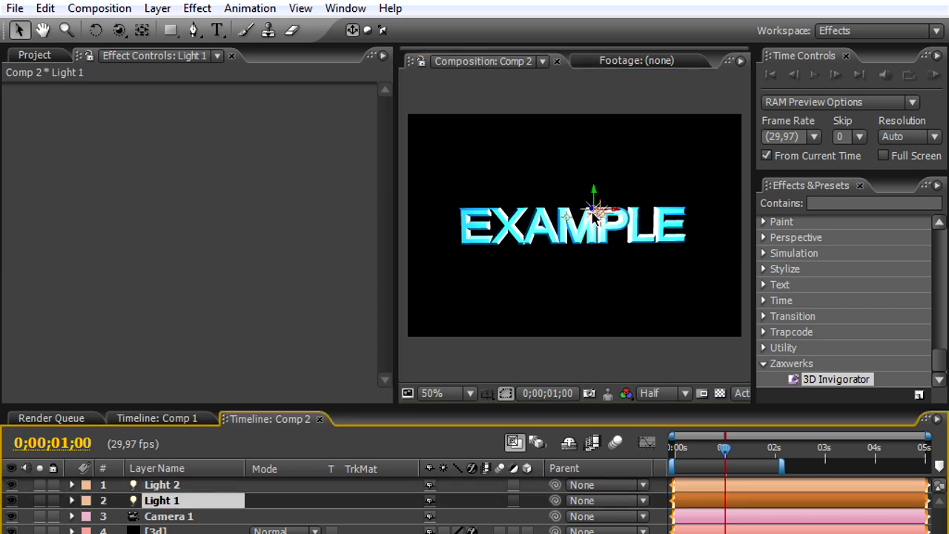
pyautogui.moveTo(594, 221); pyautogui.dragTo(592, 253)
# Set Light 1's colour to full red
pyautogui.click(163, 504)
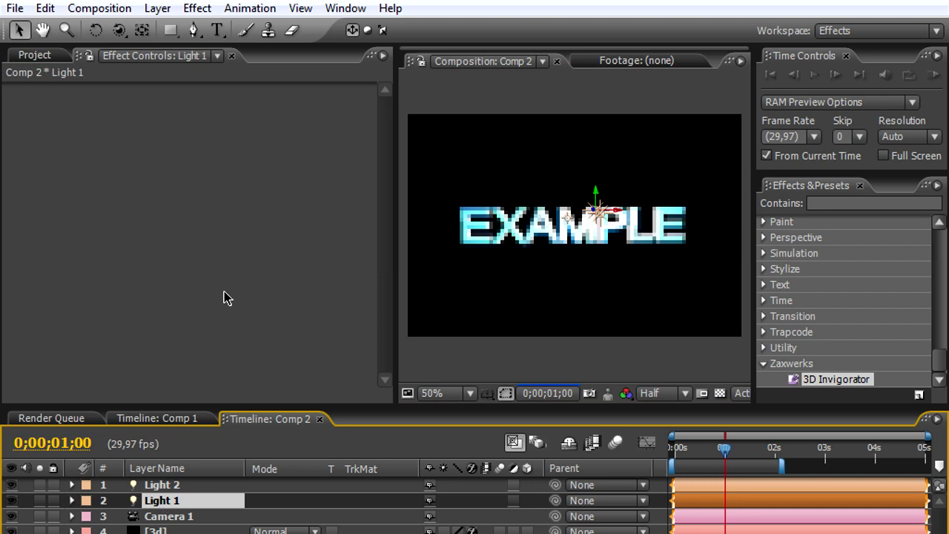
pyautogui.hotkey('ctrl', 'shift', 'alt', 'l')
pyautogui.click(178, 300)
pyautogui.click(434, 331)
pyautogui.click(603, 319)
pyautogui.click(193, 450)
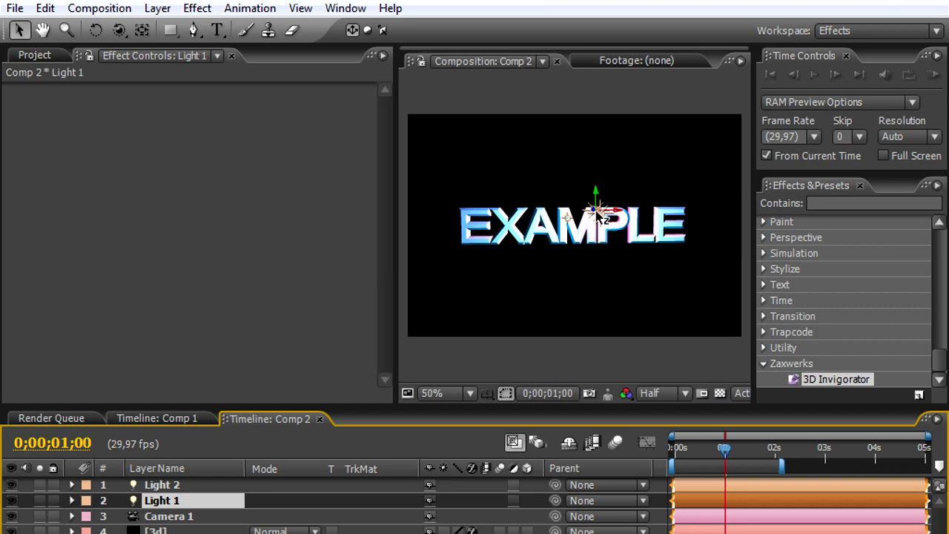
# Nudge Light 1, orbit the camera around the text, and return to frame 13
pyautogui.moveTo(601, 218); pyautogui.dragTo(596, 261)
pyautogui.scroll(1, 571, 247)
pyautogui.scroll(-1, 571, 249)
pyautogui.click(119, 29)
pyautogui.moveTo(640, 281); pyautogui.dragTo(575, 278)
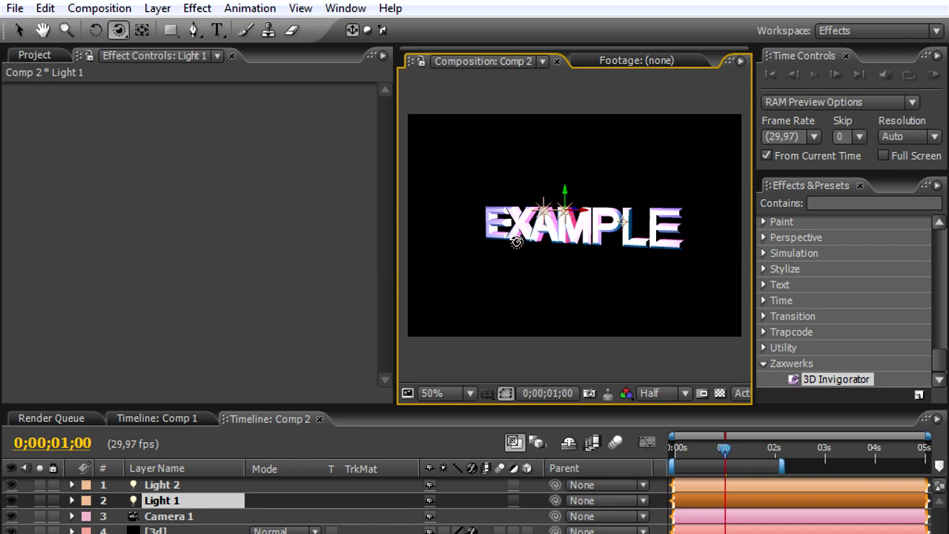
pyautogui.moveTo(724, 448); pyautogui.dragTo(698, 449)
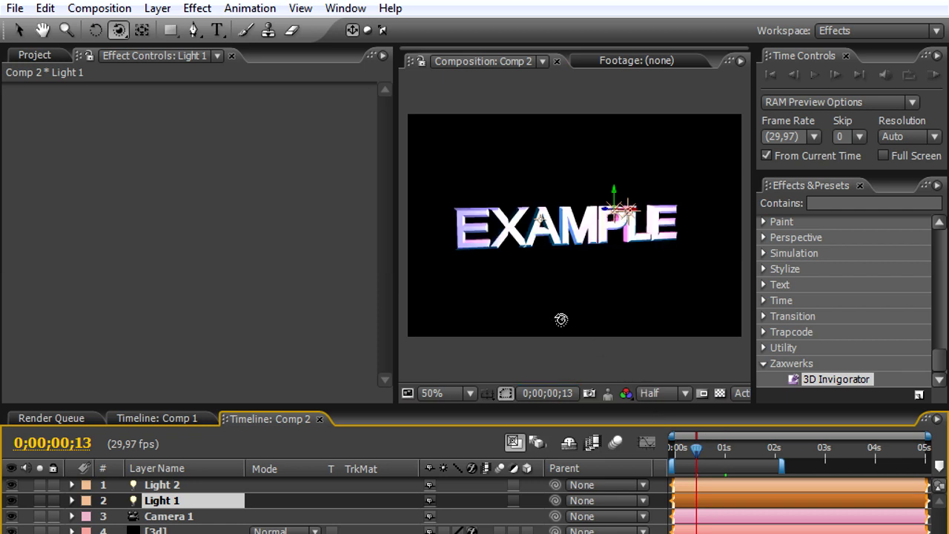
# Show the Project panel listing Comp 1, Comp 2 and Solids, then activate the Effects & Presets panel
pyautogui.click(34, 55)
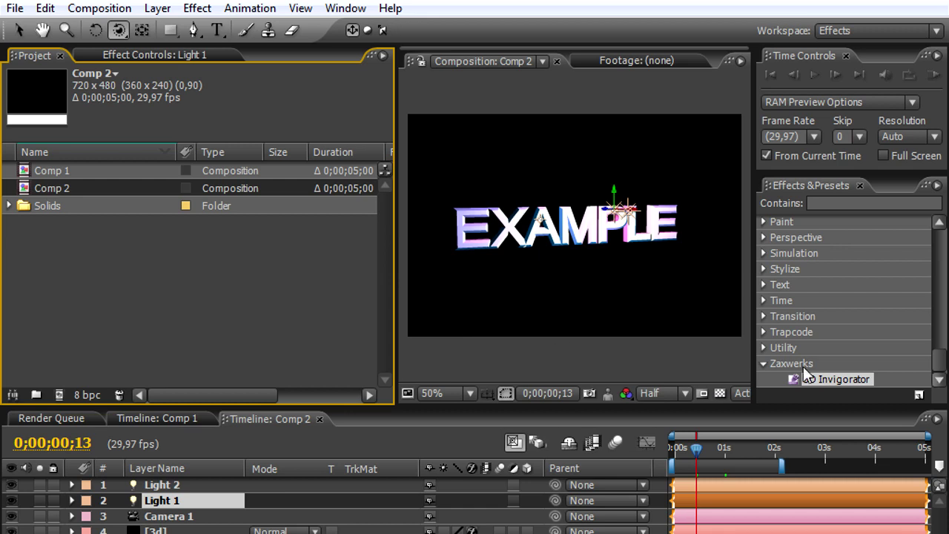
pyautogui.click(940, 357)
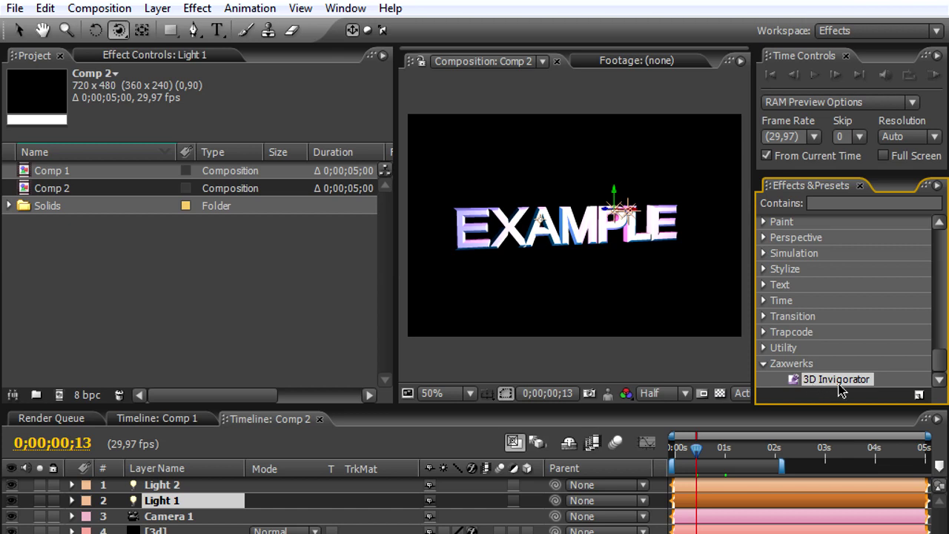